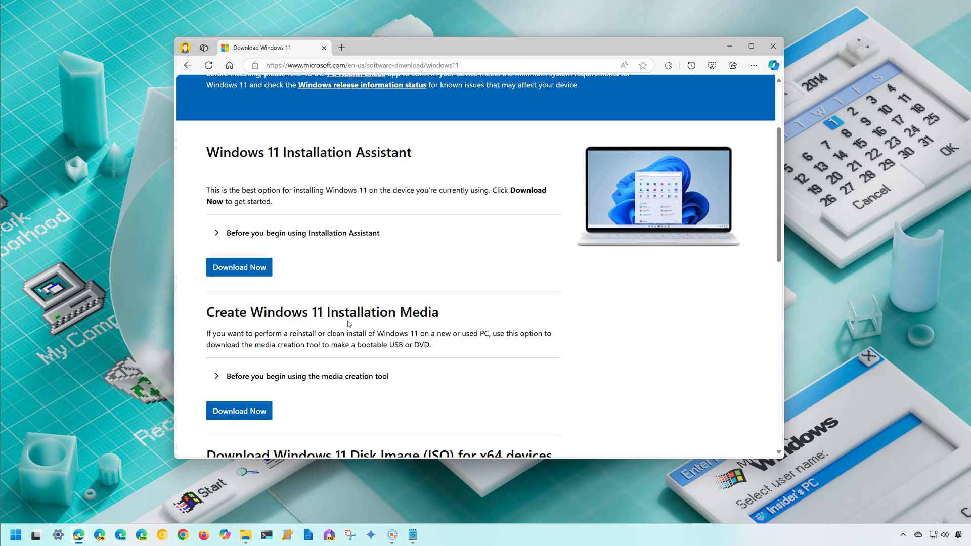
Step: Download the Windows 11 media creation tool, save mediacreationtool.exe, and show it in its folder
click(245, 413)
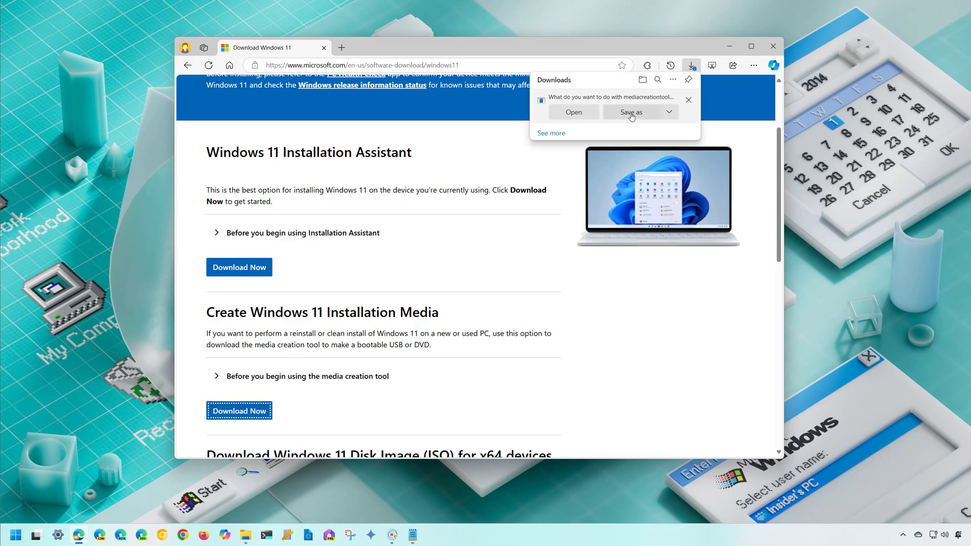
click(632, 114)
click(482, 279)
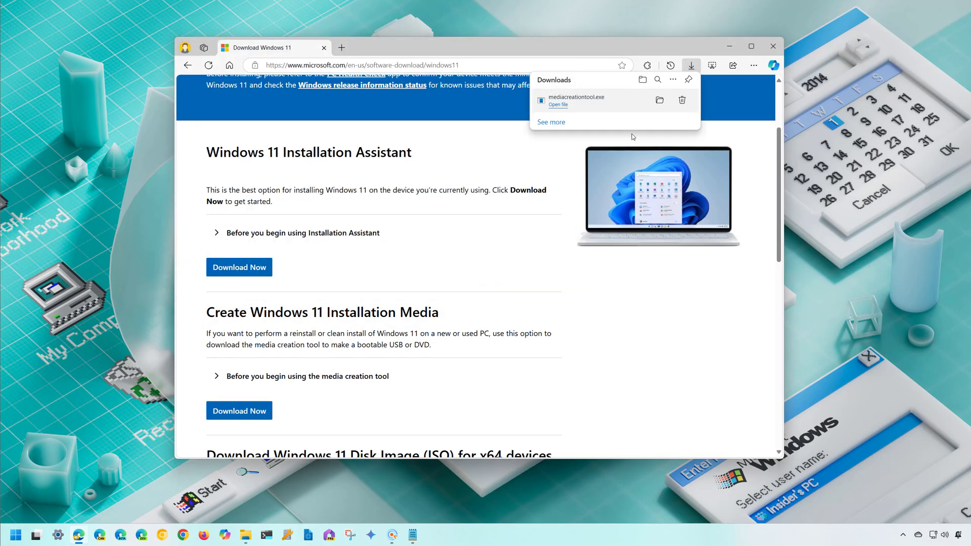
click(659, 100)
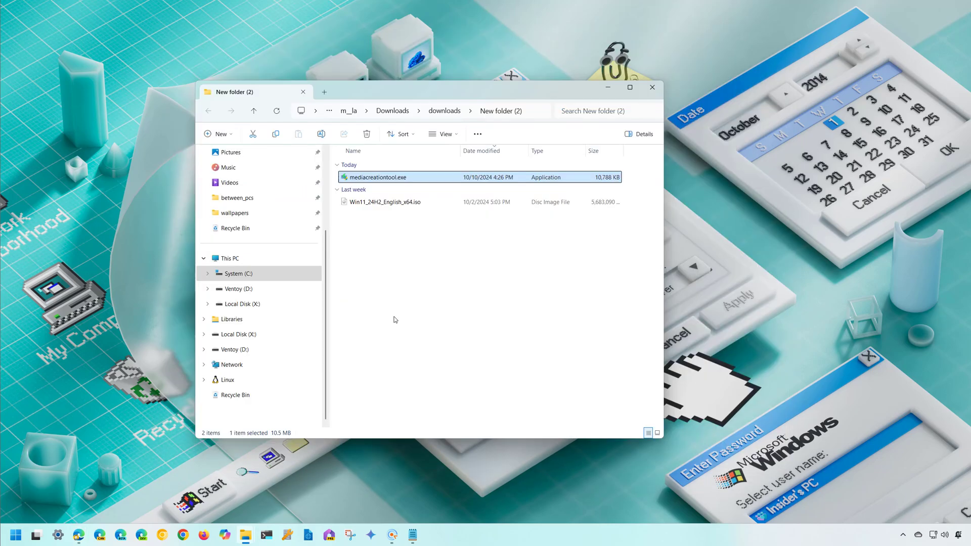
Step: Run mediacreationtool.exe as administrator, allow it to make changes, and accept the license terms
mouse_move(377, 180)
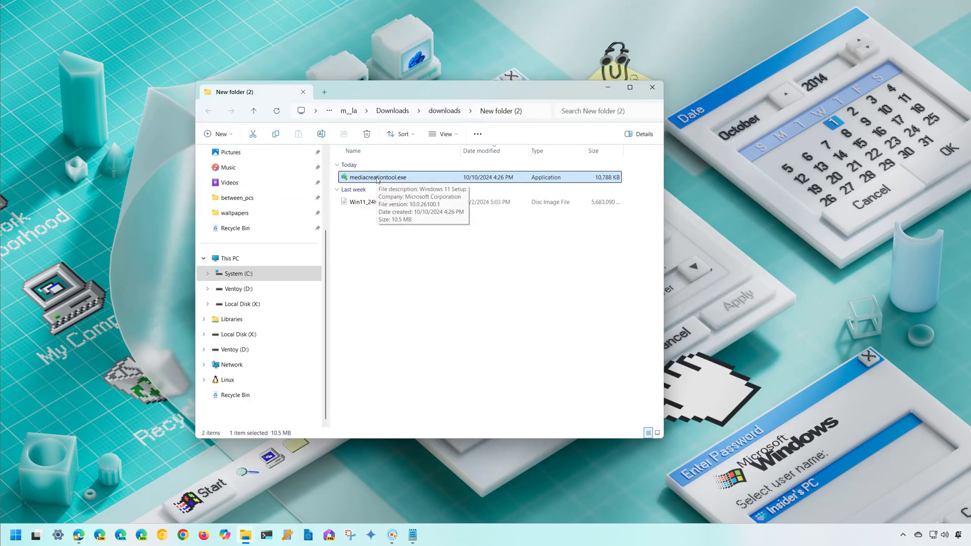
right_click(377, 179)
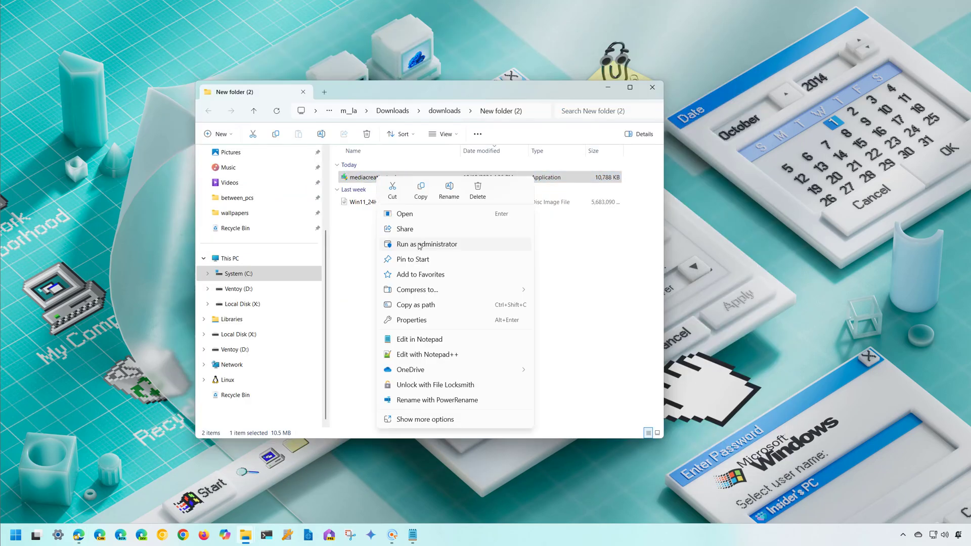
click(419, 246)
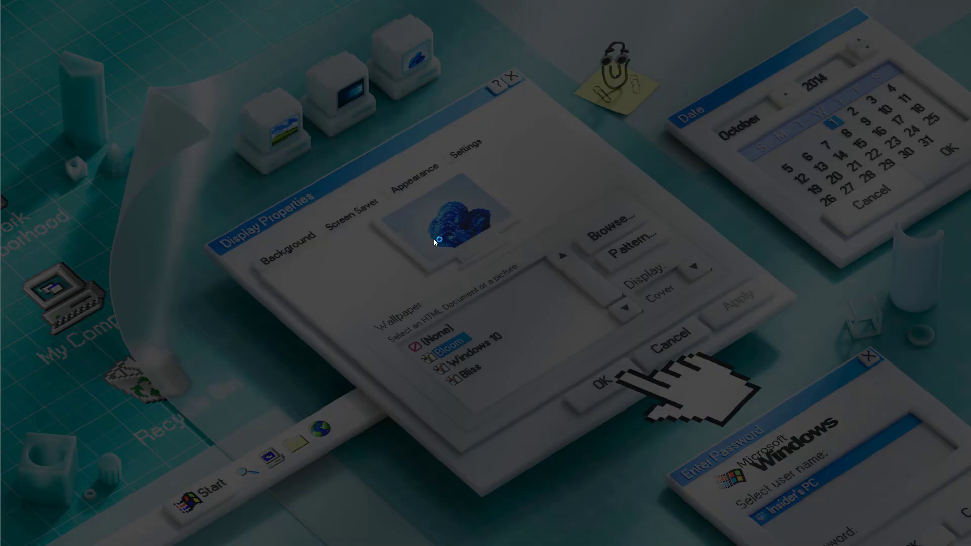
click(446, 349)
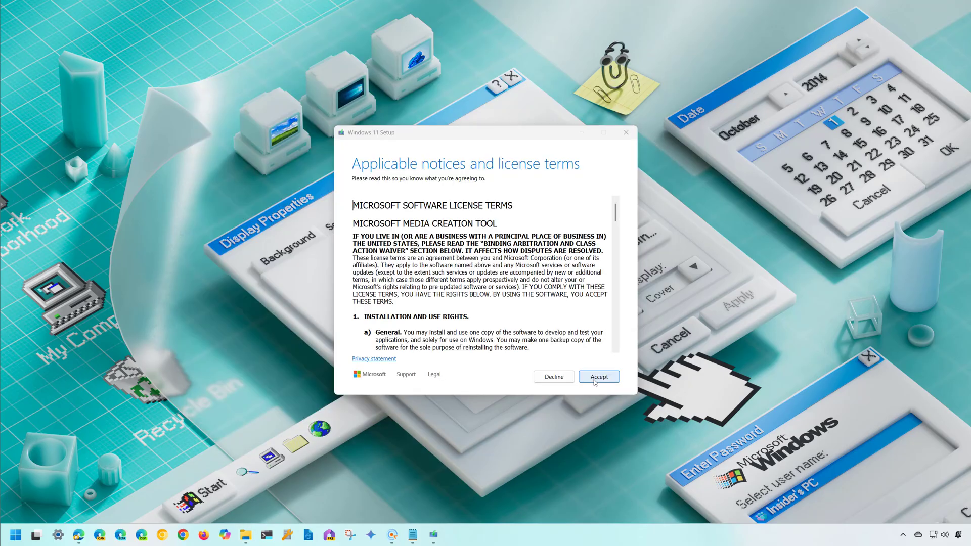
click(595, 382)
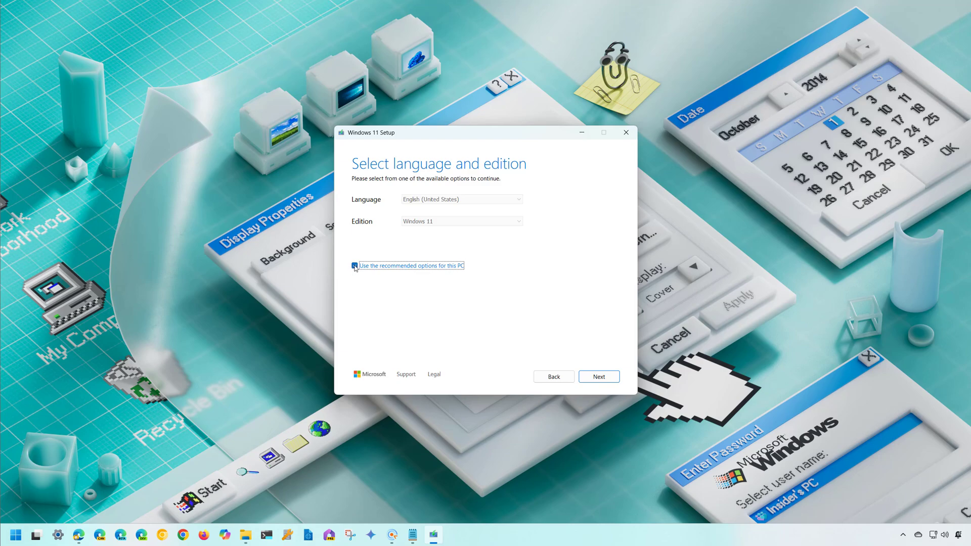
Step: Review the language and edition choices, keep the recommended options for this PC, and proceed to the media choice
click(354, 266)
click(430, 199)
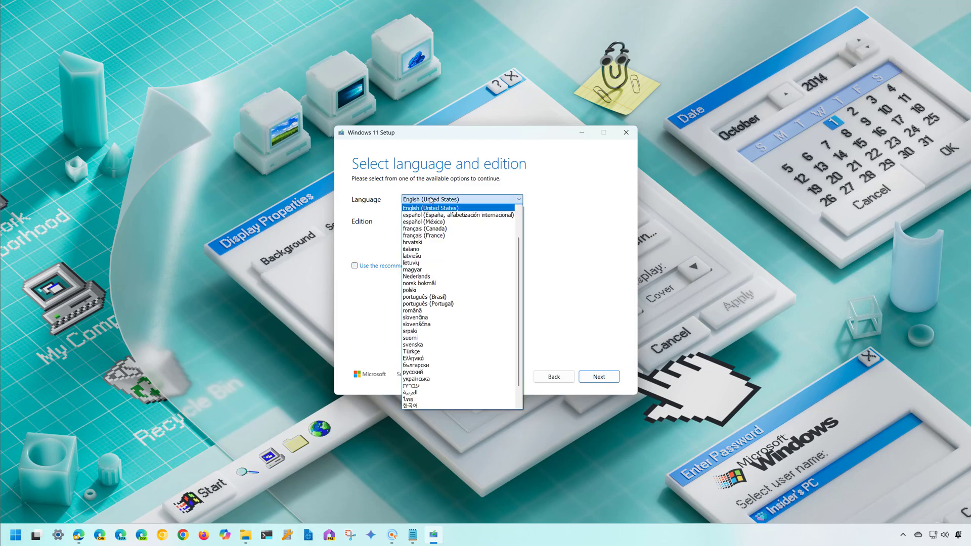
click(433, 182)
click(434, 222)
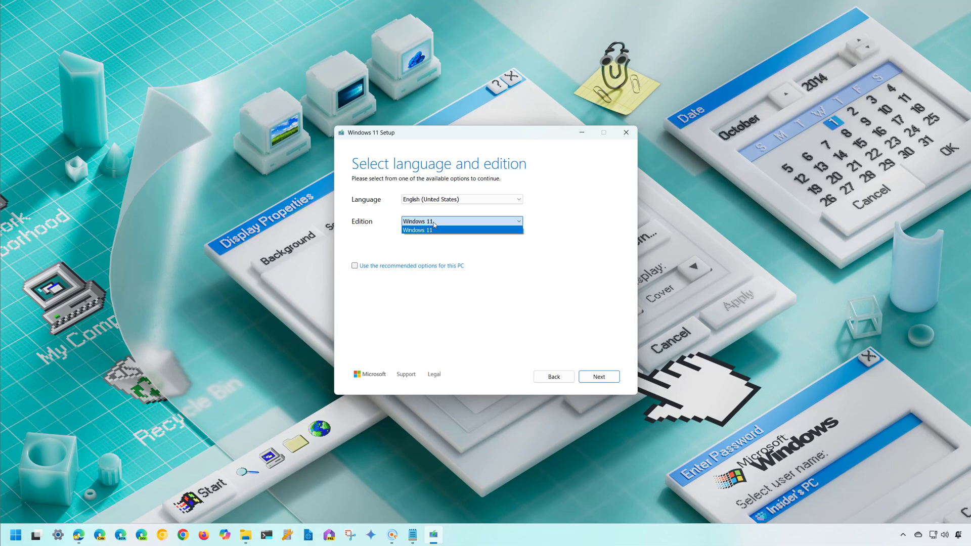
click(394, 249)
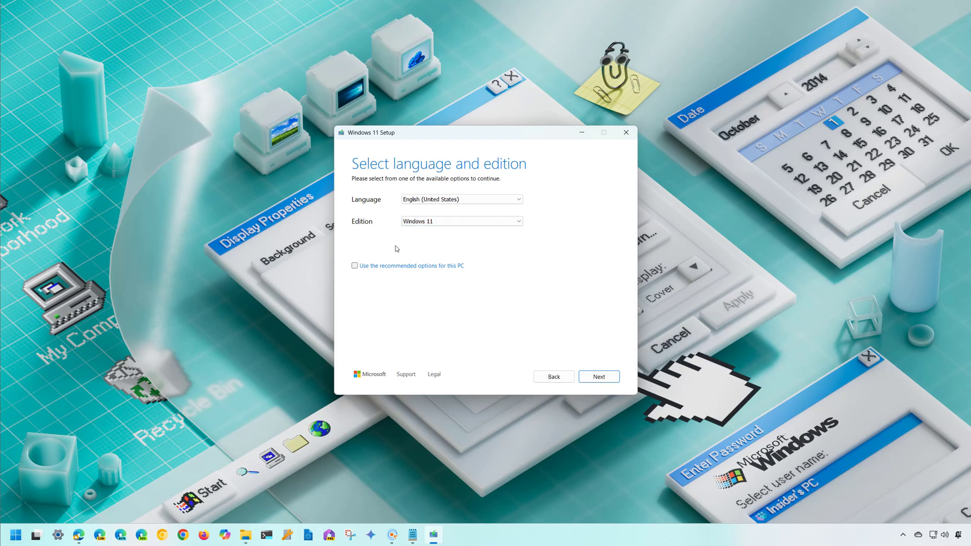
click(355, 266)
click(598, 380)
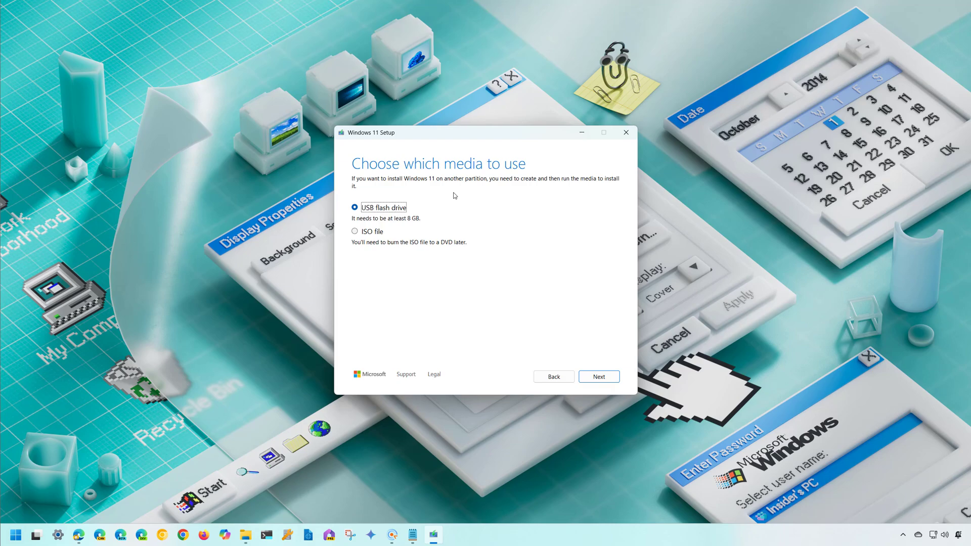
Step: Create the Windows 11 installation media on the USB flash drive F: (myUSBflash) and finish the setup
click(597, 379)
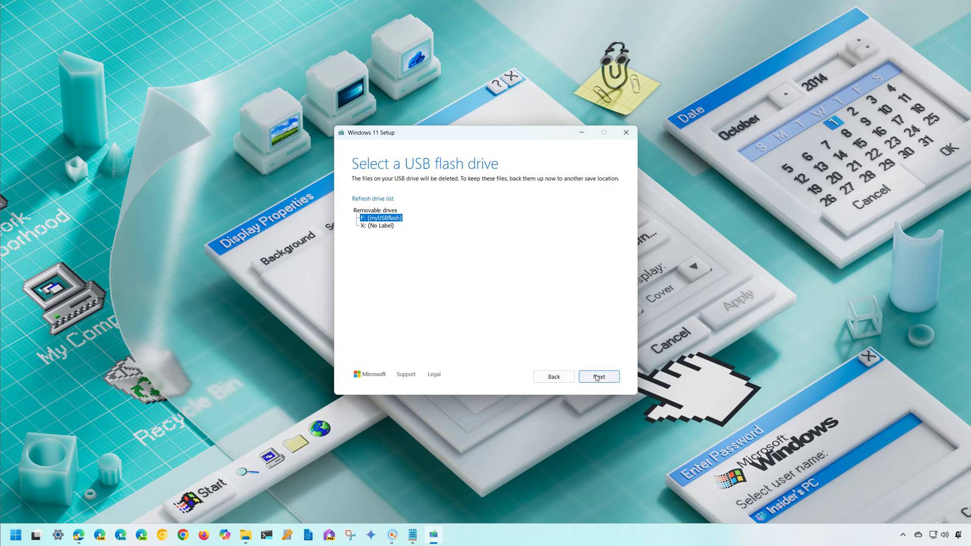
click(597, 378)
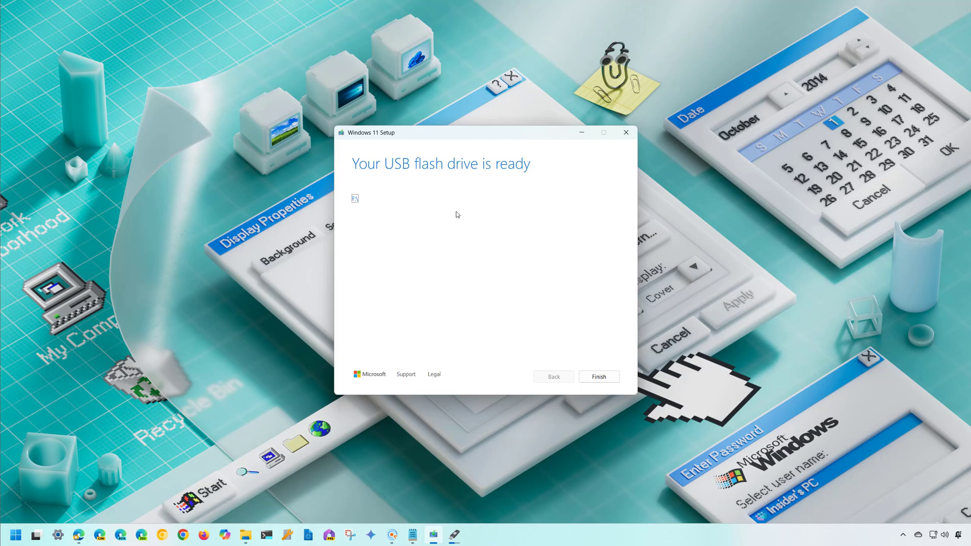
click(601, 378)
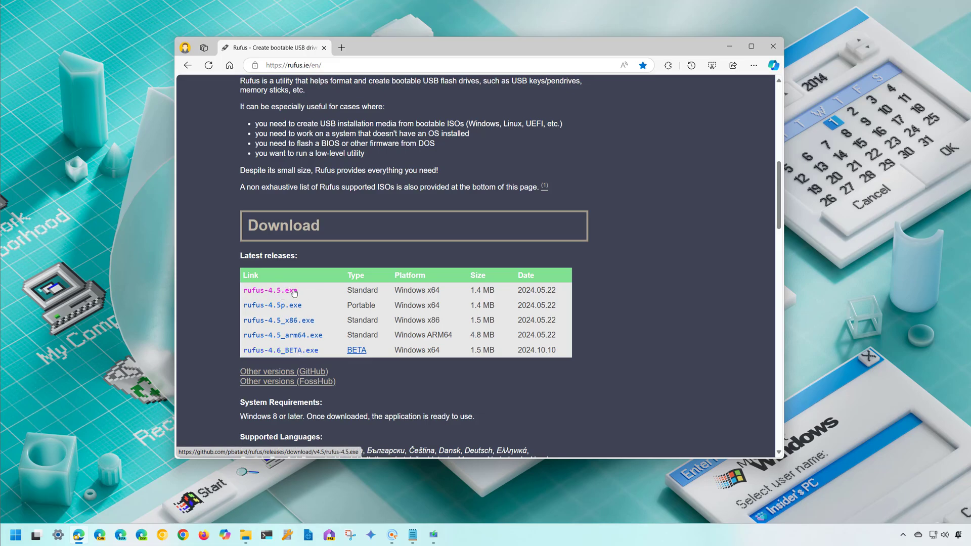
Step: Download rufus-4.6_BETA.exe from the latest releases, save it in New folder (2), and show it in the folder
click(305, 356)
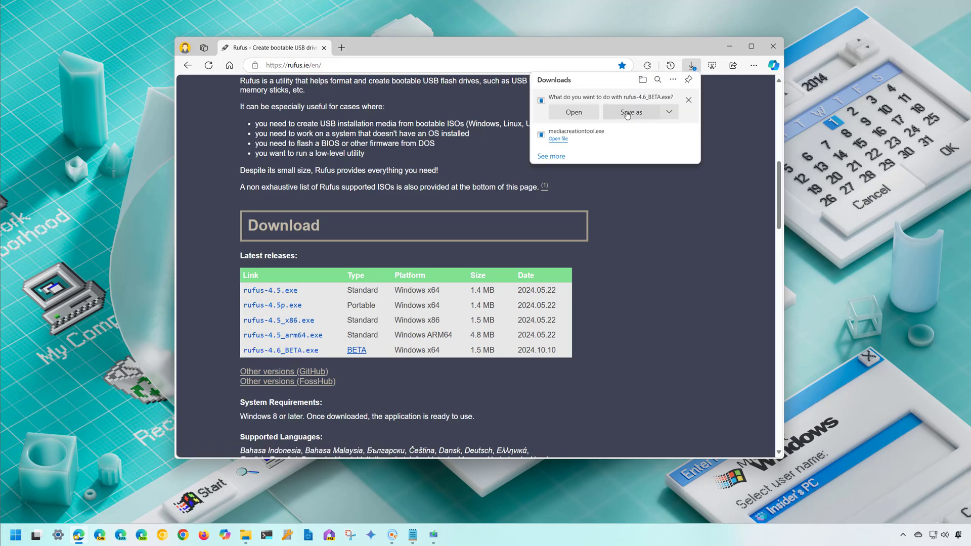
click(627, 113)
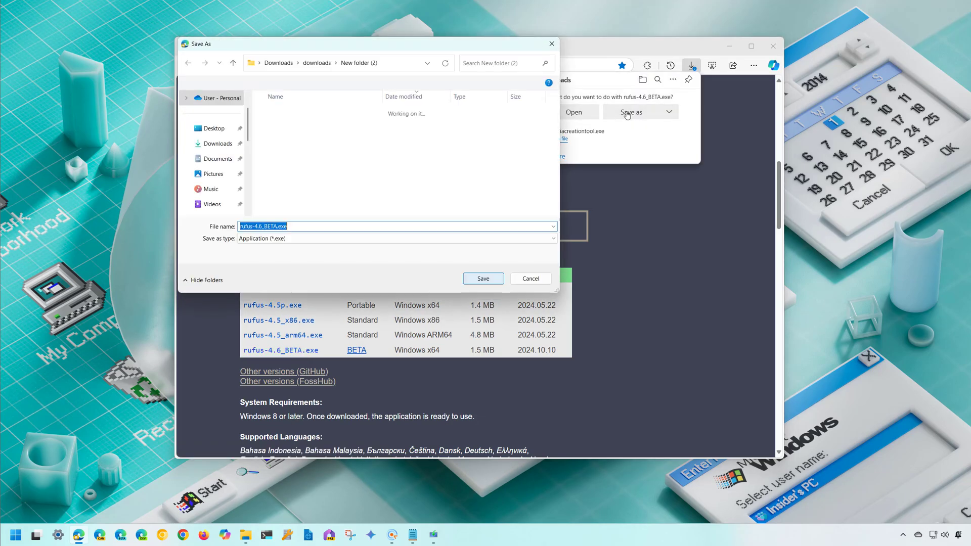
click(487, 280)
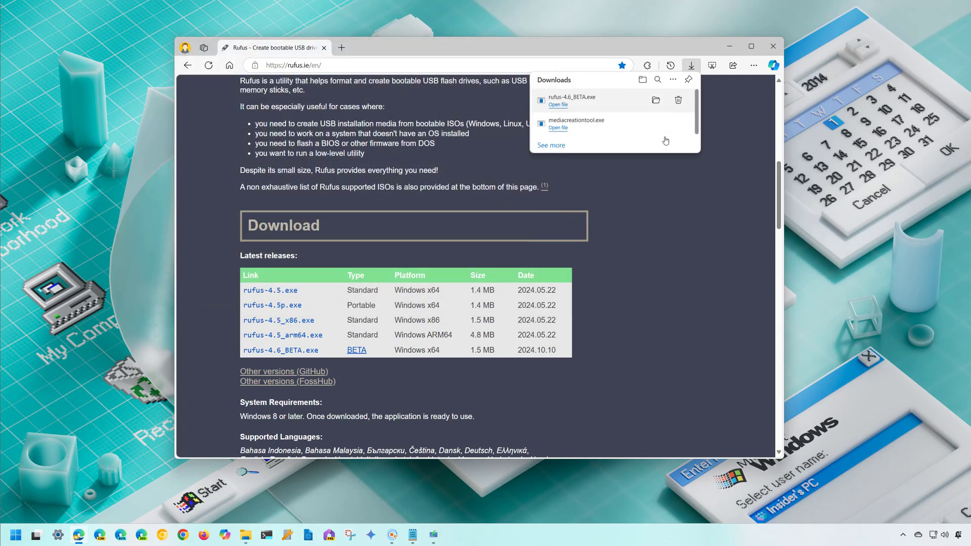
click(657, 101)
Step: Run rufus-4.6_BETA.exe as administrator and allow it to make changes to the device
right_click(384, 177)
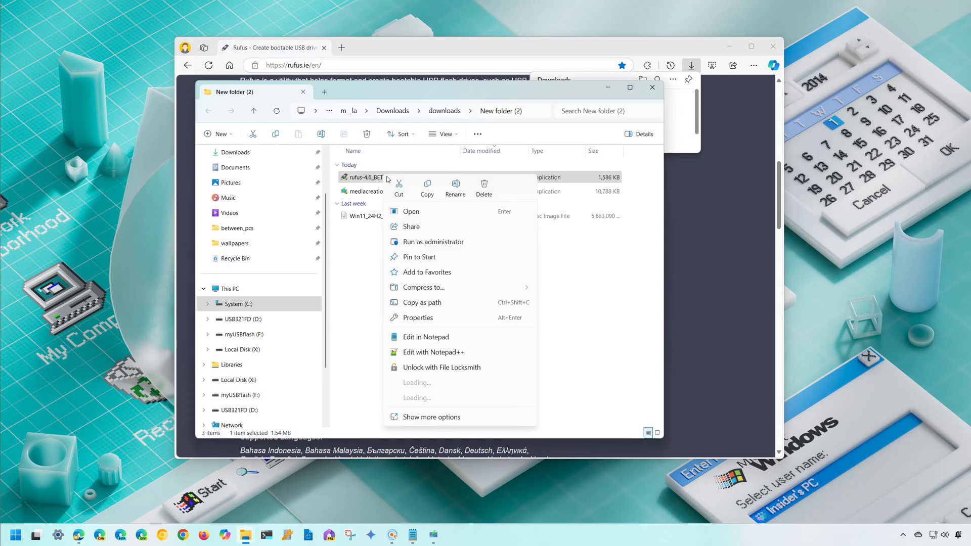
click(427, 242)
key(alt+y)
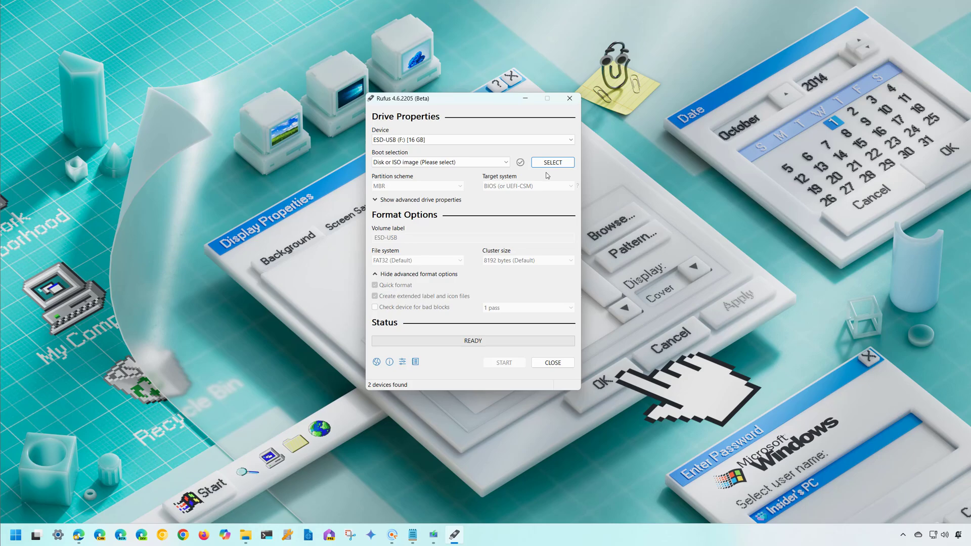
Step: Set Rufus to check for updates Daily (Default), then close the program
click(403, 362)
click(490, 272)
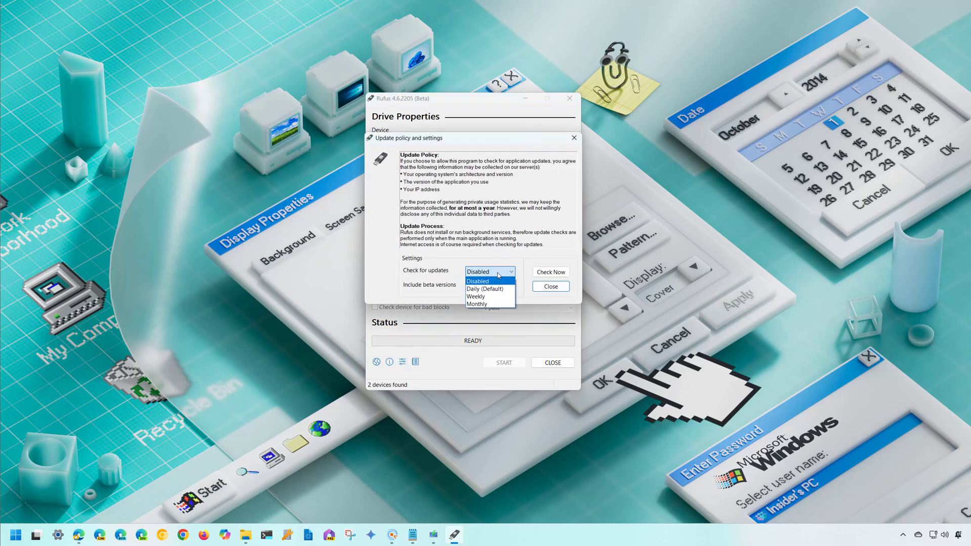
click(493, 294)
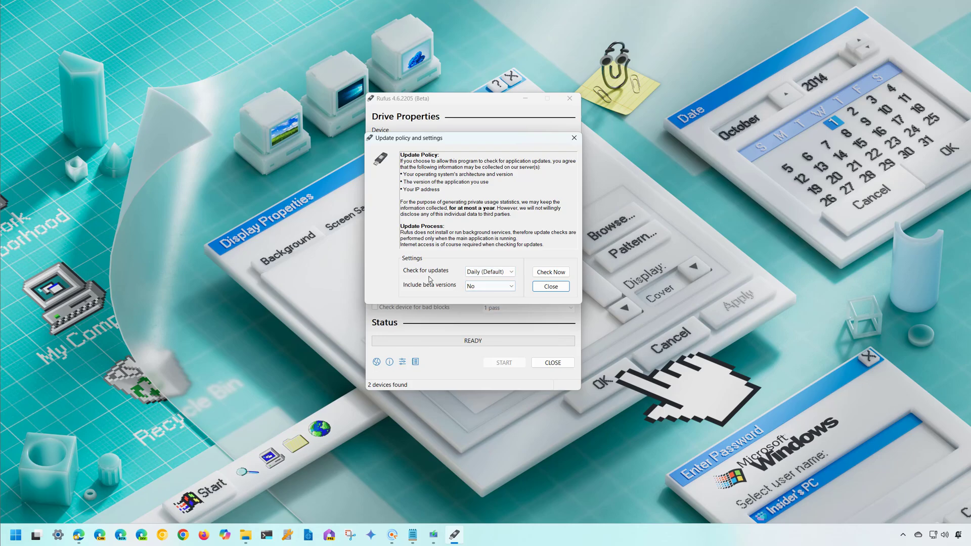
click(551, 287)
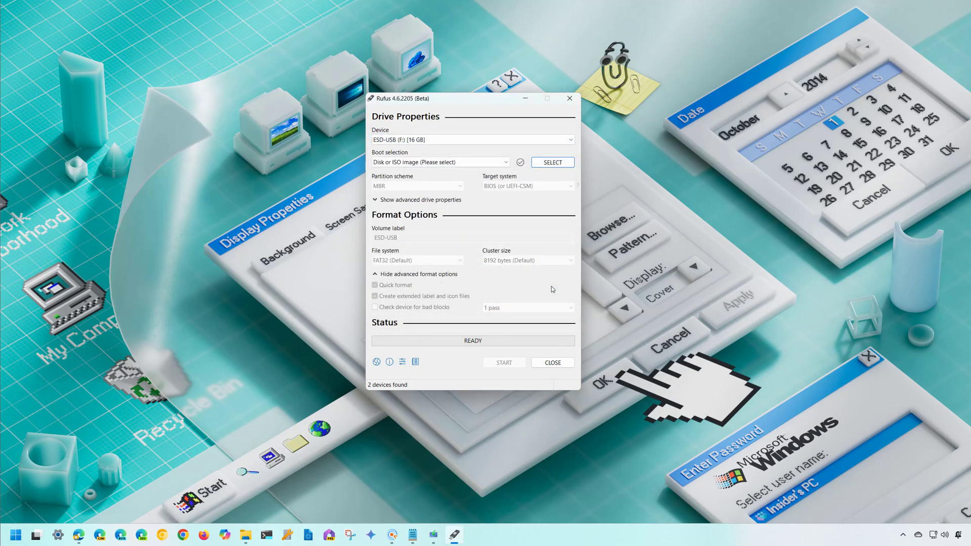
click(573, 101)
Step: Relaunch Rufus with administrator rights from New folder (2) so the update setting takes effect
mouse_move(242, 536)
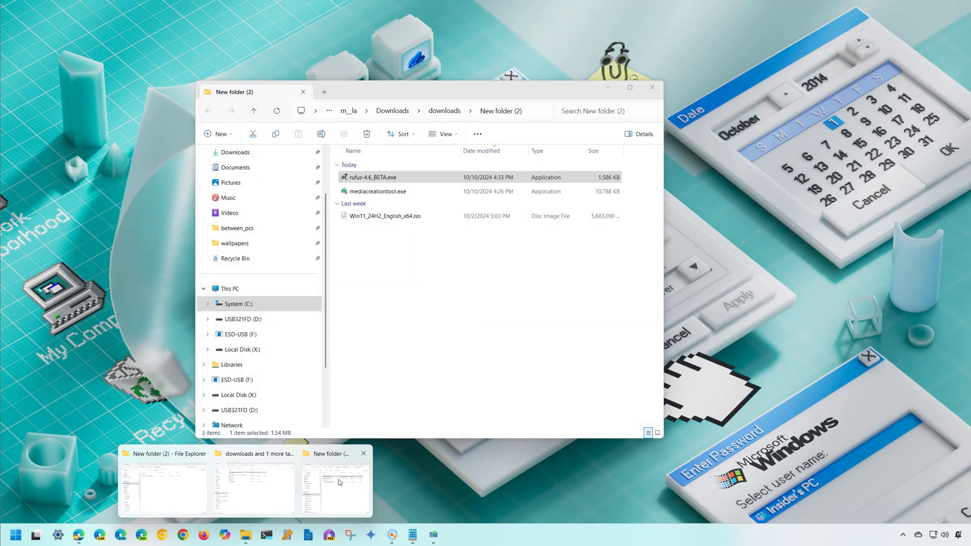
click(277, 493)
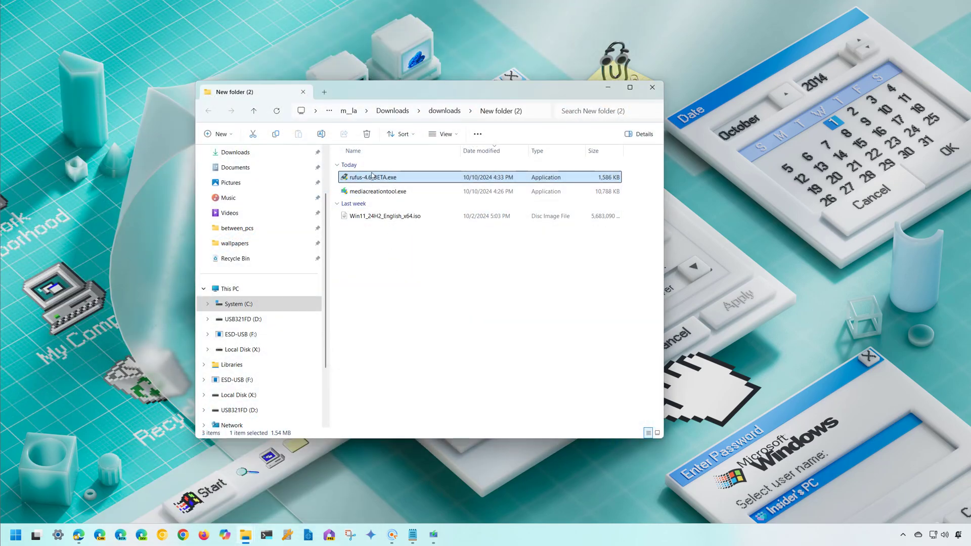
right_click(373, 190)
click(431, 240)
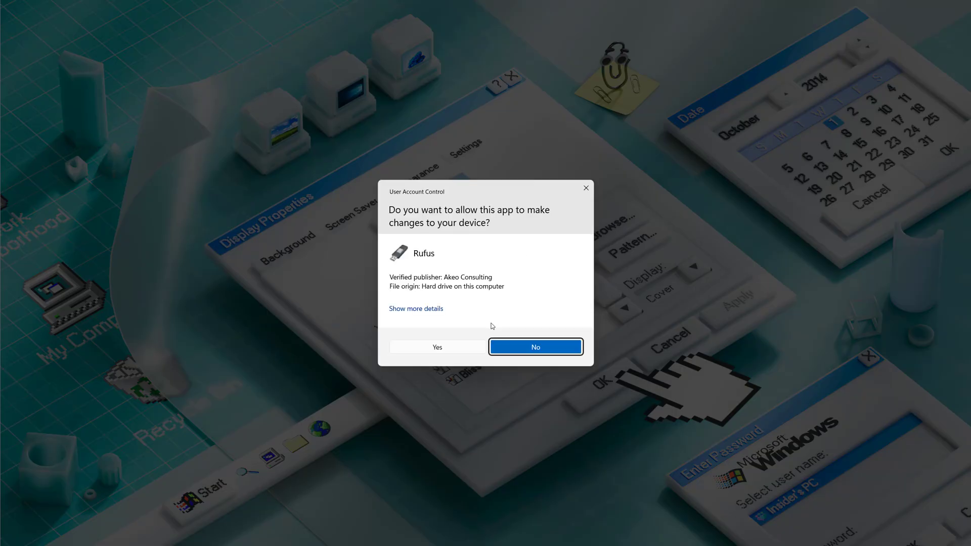
click(506, 348)
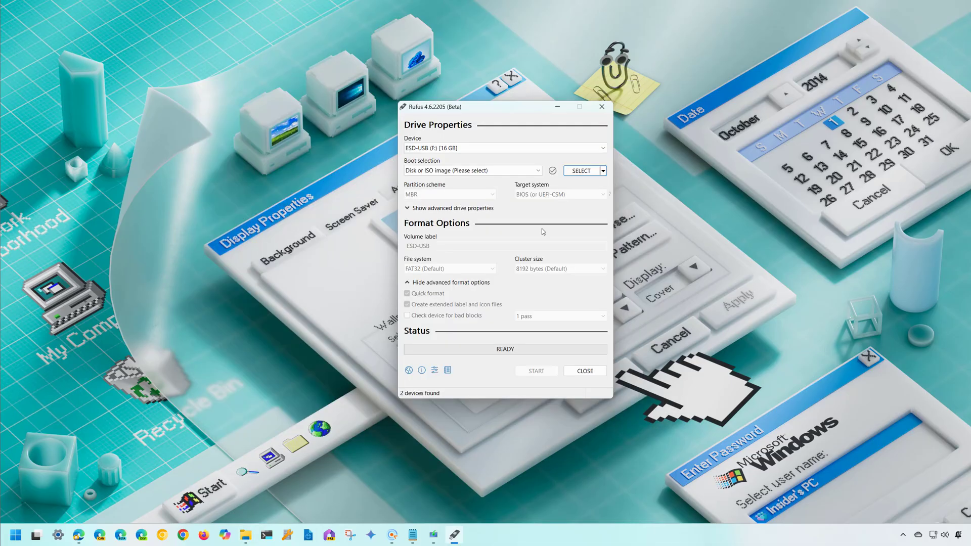
Step: Switch the boot image source to Download and choose Windows 11 as the ISO version
click(604, 172)
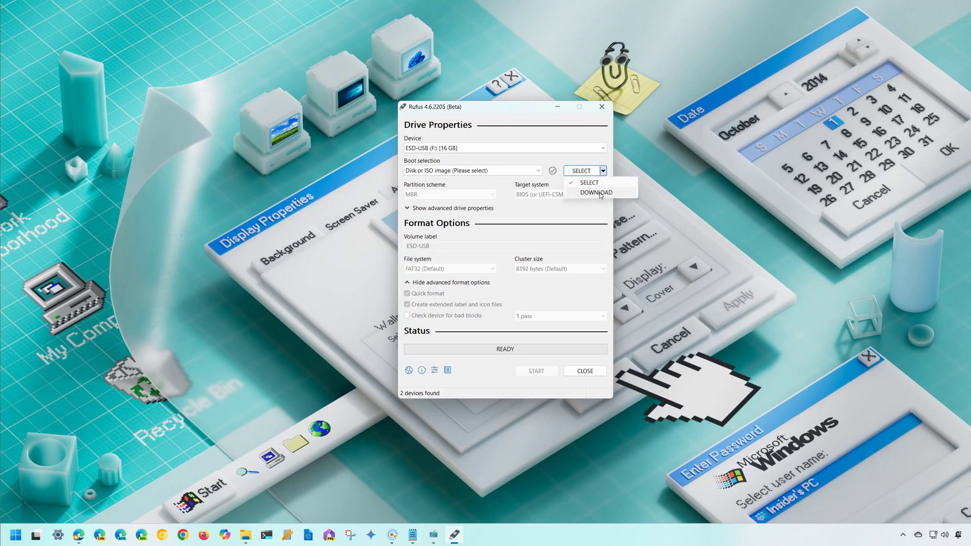
click(600, 194)
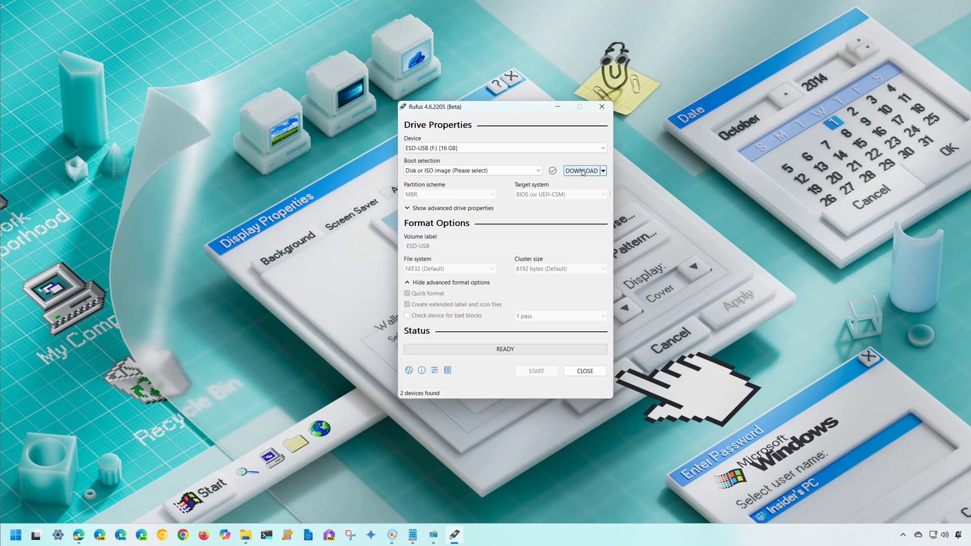
click(583, 172)
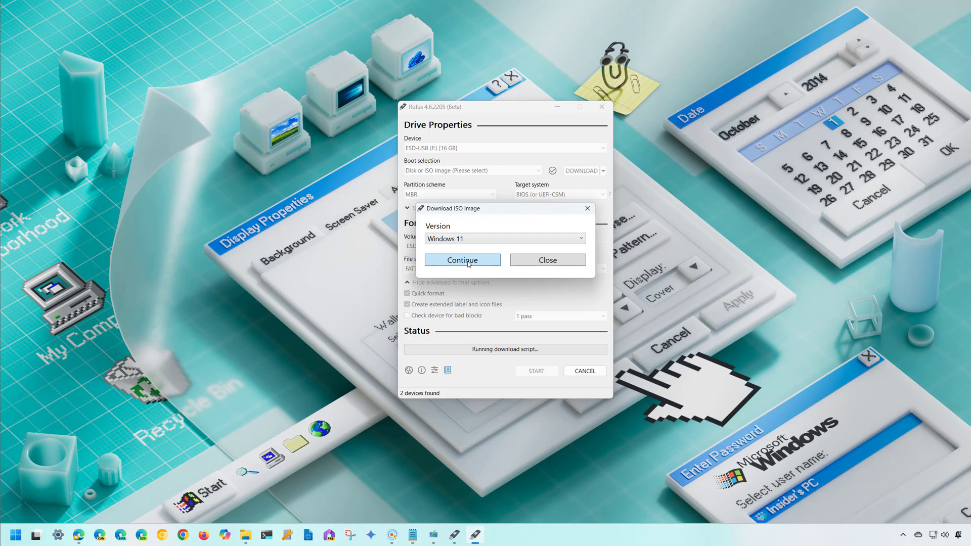
click(469, 262)
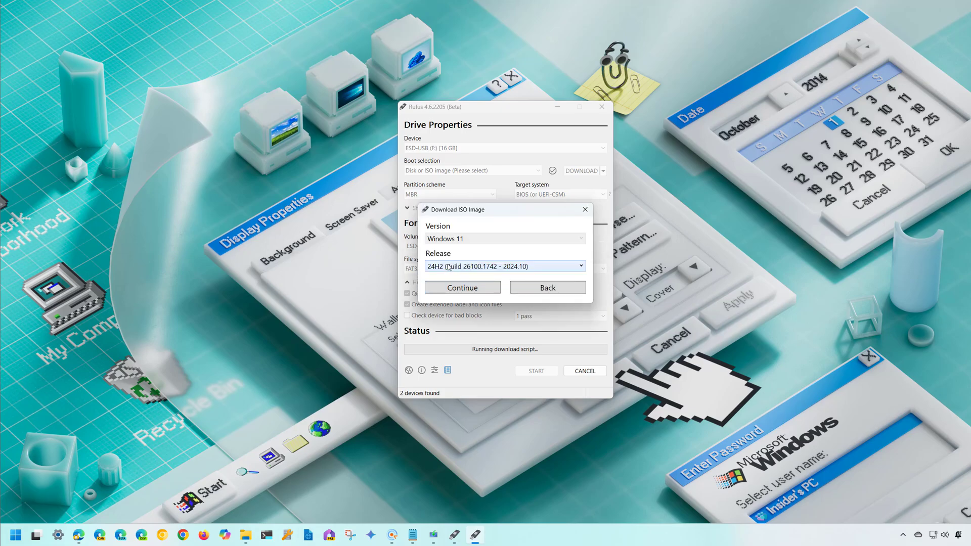
Step: Download the 24H2 (Build 26100.1742 - 2024.10) Home/Pro/Edu x64 ISO in English (United States) to Downloads as Win11_24H2_English_x64.iso
click(464, 289)
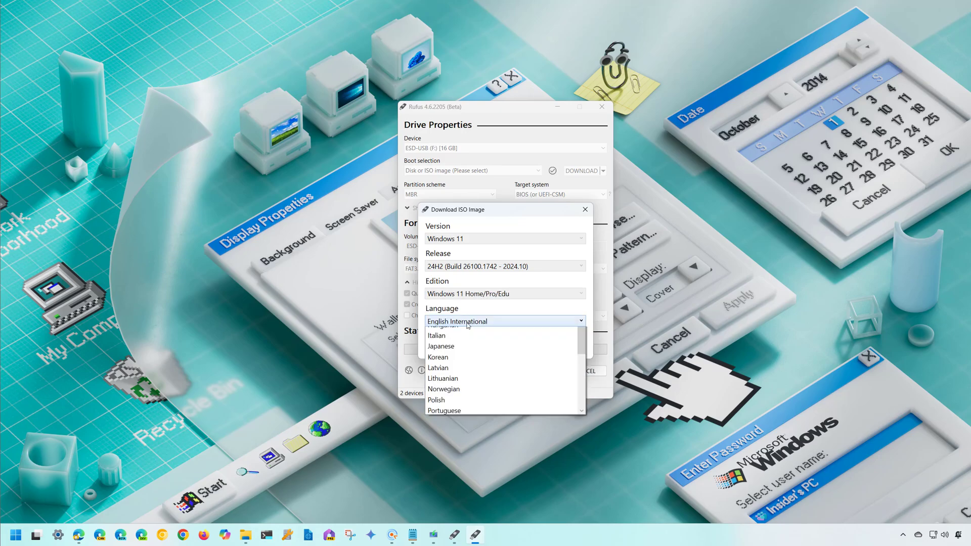
scroll(471, 332, down, 2)
click(473, 354)
click(475, 344)
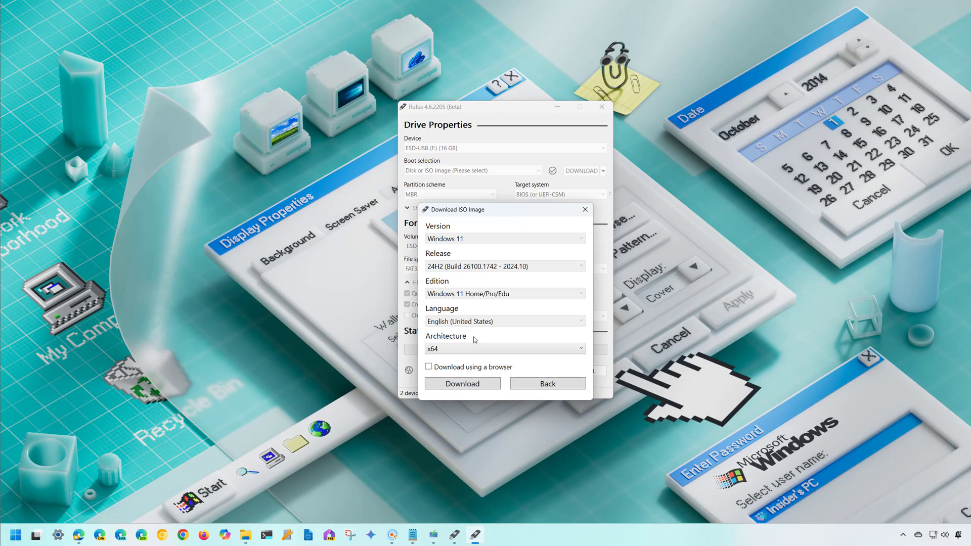
click(457, 384)
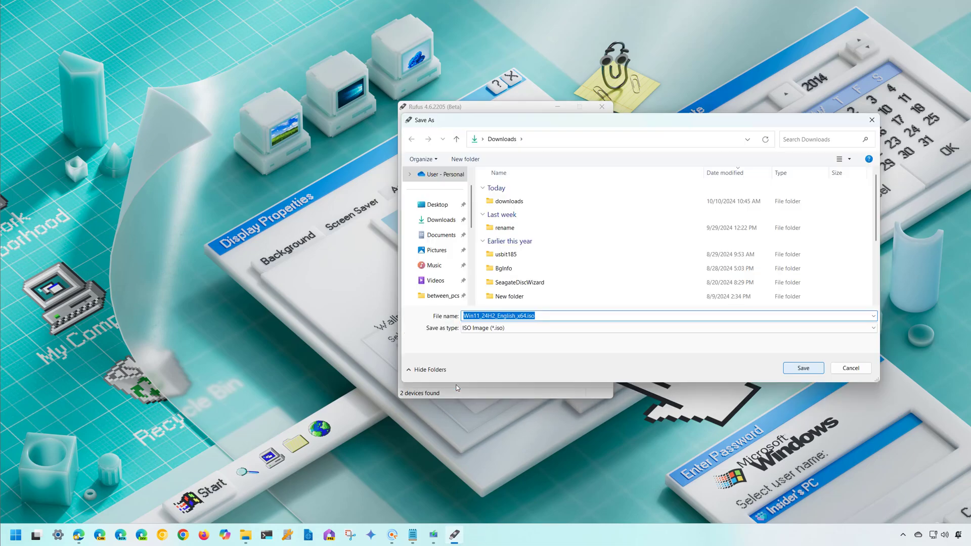
click(802, 369)
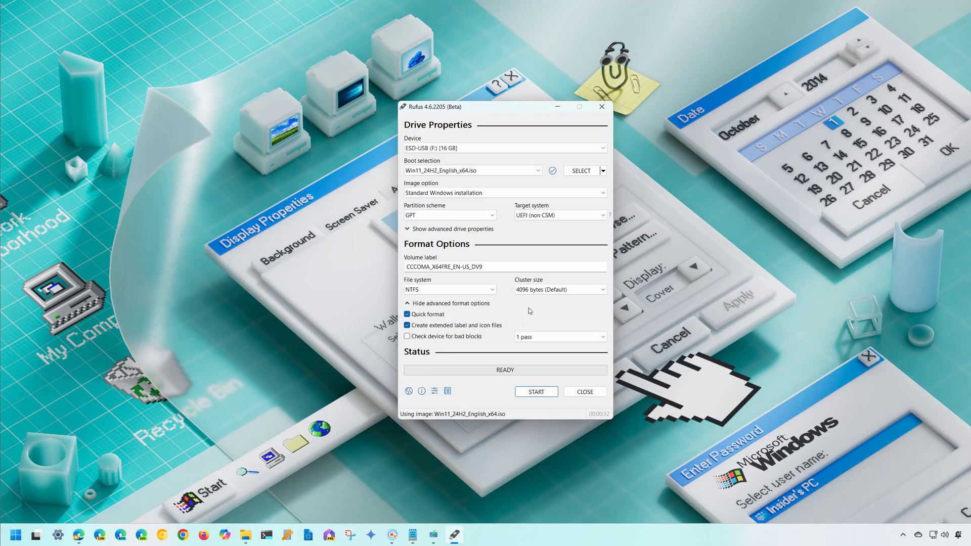
Step: Target the USB321FD (D:) [32 GB] device and set the volume label to Windows_11_24H2_USB
click(479, 149)
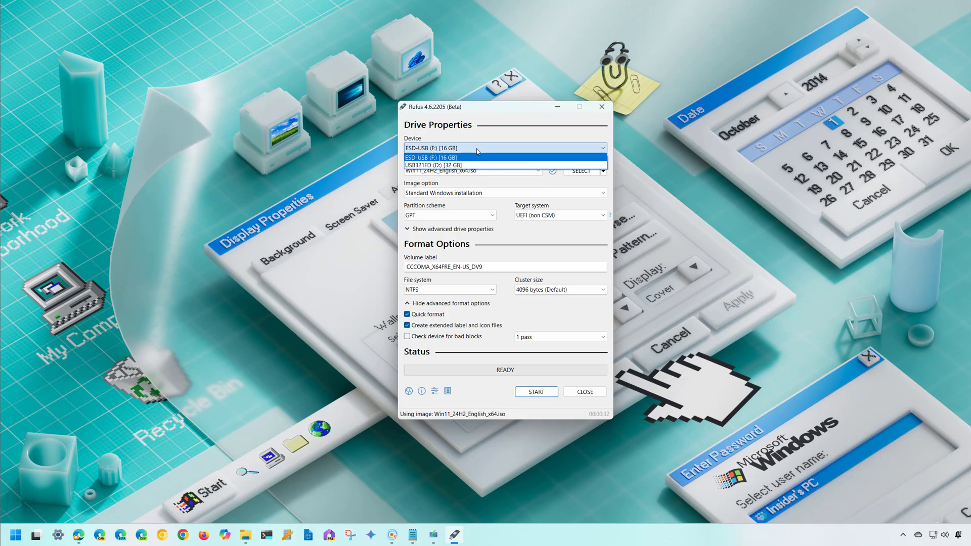
click(489, 165)
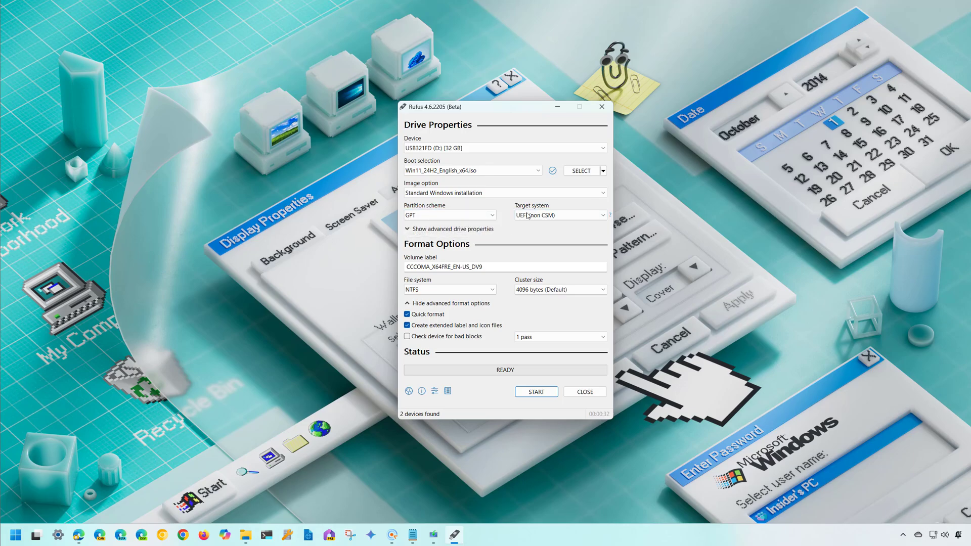
double_click(501, 264)
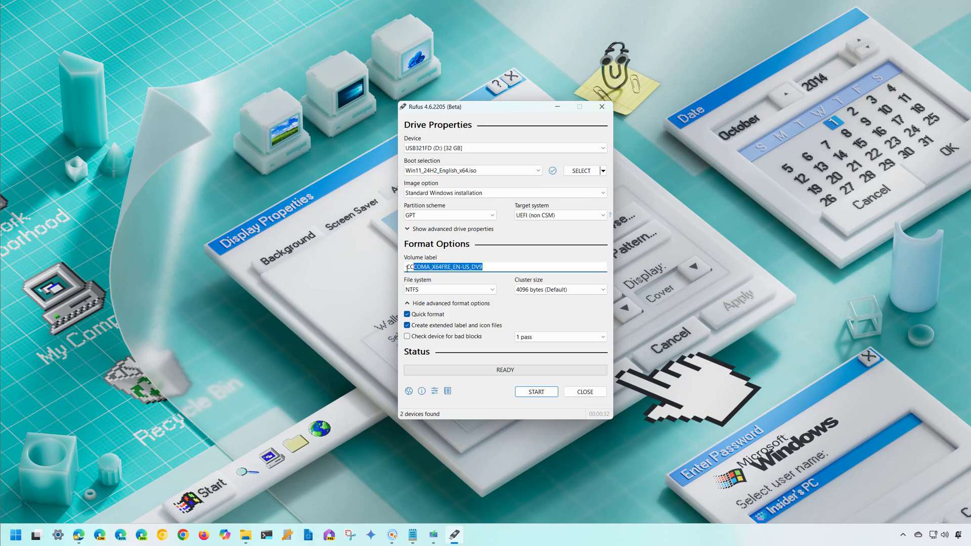
text(Win)
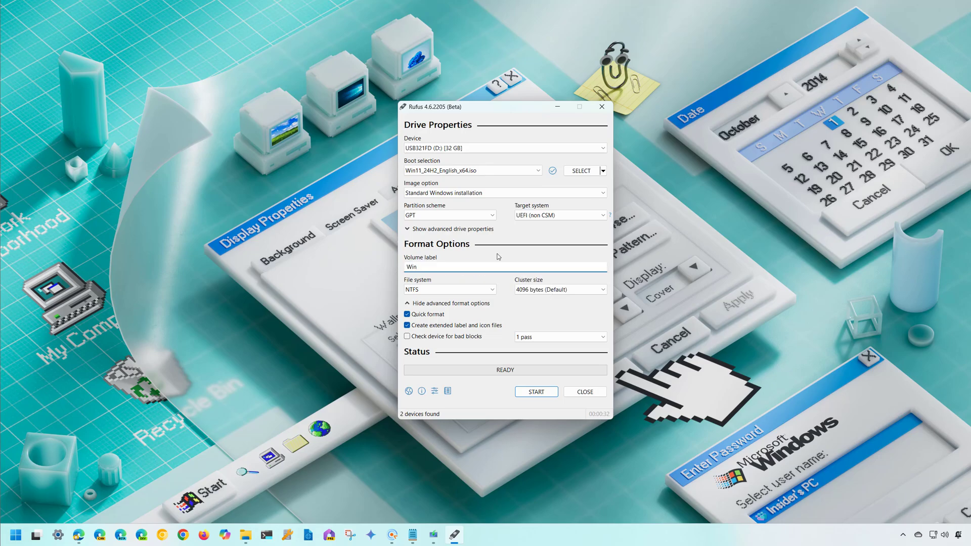
text(dows )
text(11_24H2_USB)
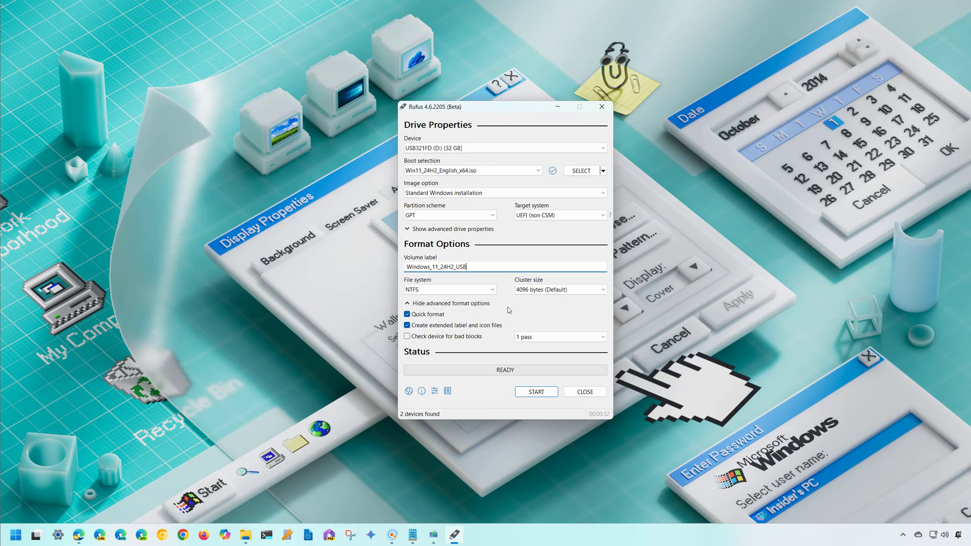
Step: Start creating the drive, customizing the installation to remove the online Microsoft account requirement and create a local account named admin
click(537, 393)
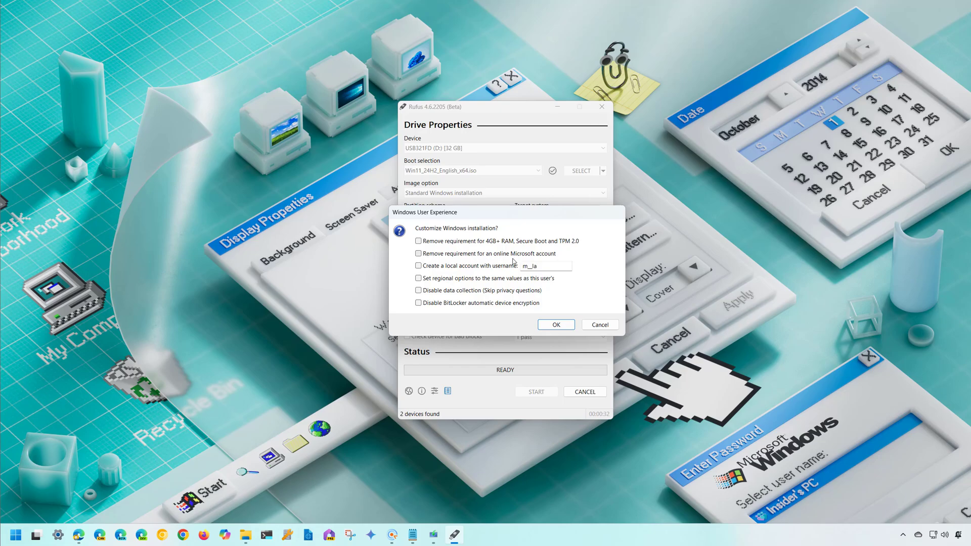
click(460, 254)
click(418, 267)
drag(555, 269, 503, 271)
text(admin)
click(418, 253)
click(557, 325)
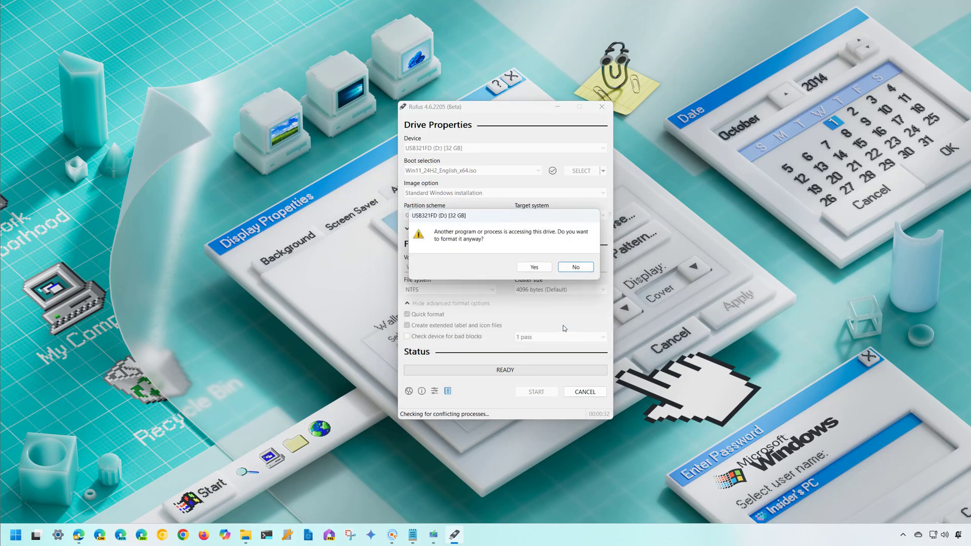
Step: Approve formatting the in-use USB321FD (D:) drive and erasing all its data, and close Rufus once the media is written
click(537, 269)
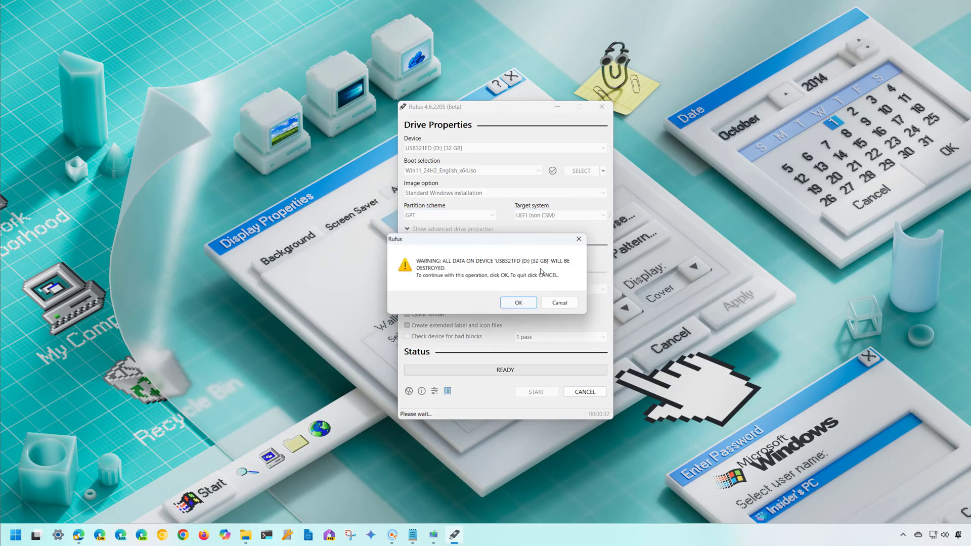
click(525, 306)
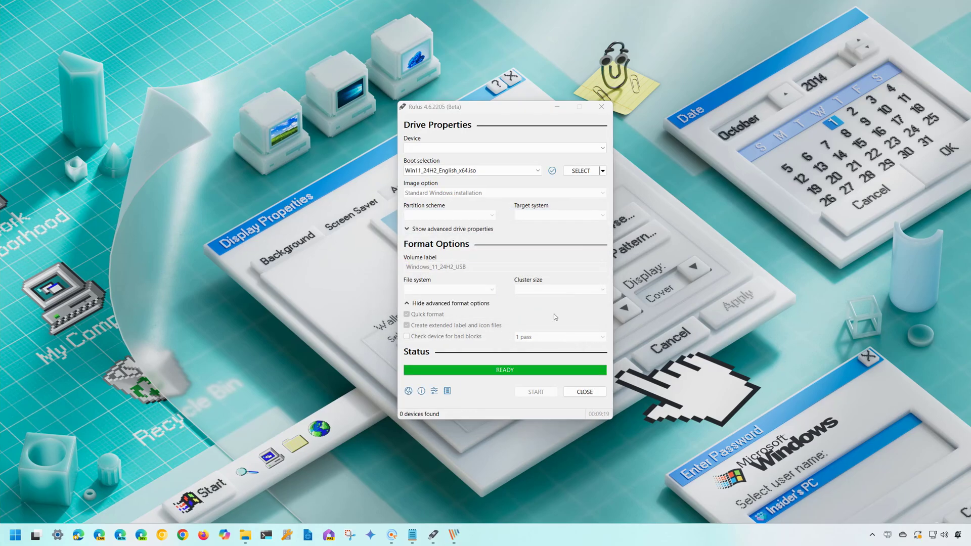
click(585, 392)
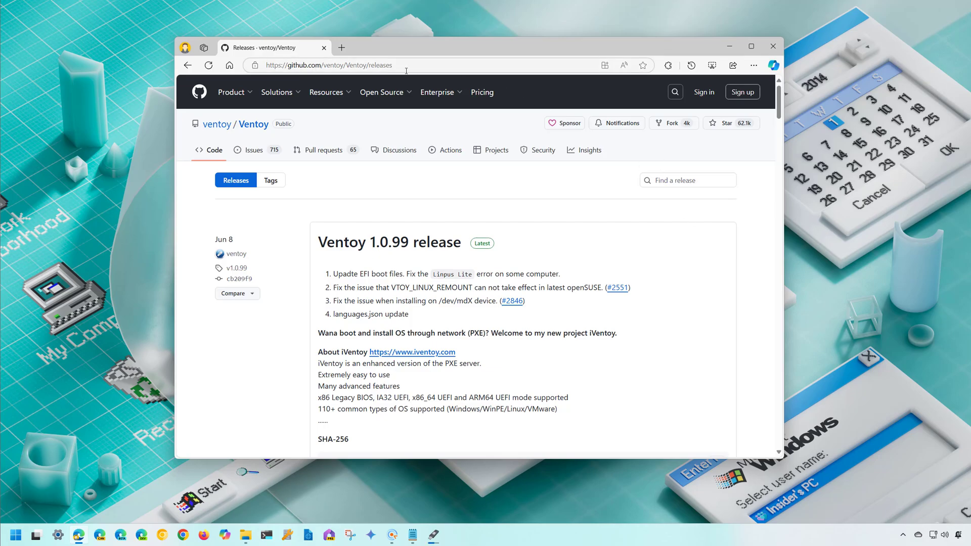
Step: Download ventoy-1.0.99-windows.zip from the Ventoy releases page on GitHub into New folder (2)
scroll(558, 273, down, 5)
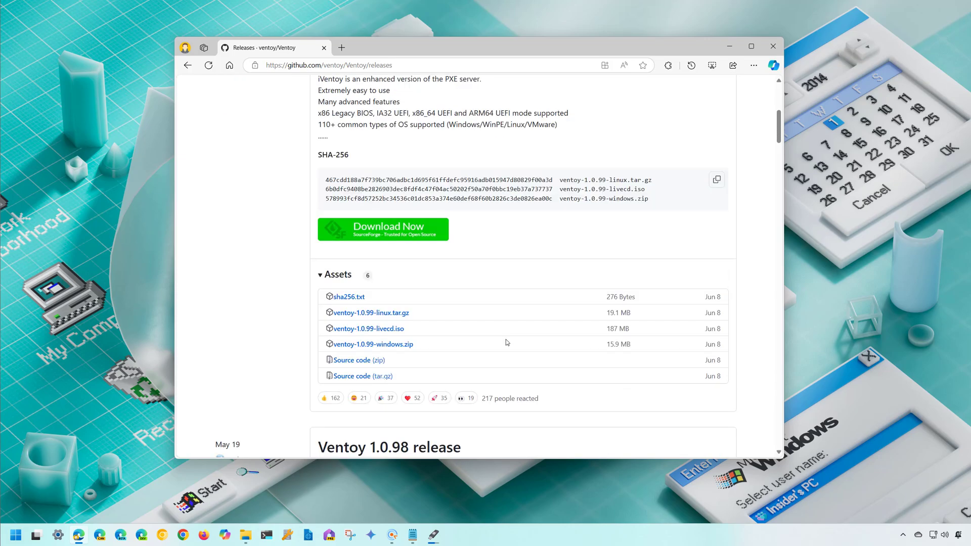
click(411, 346)
click(630, 112)
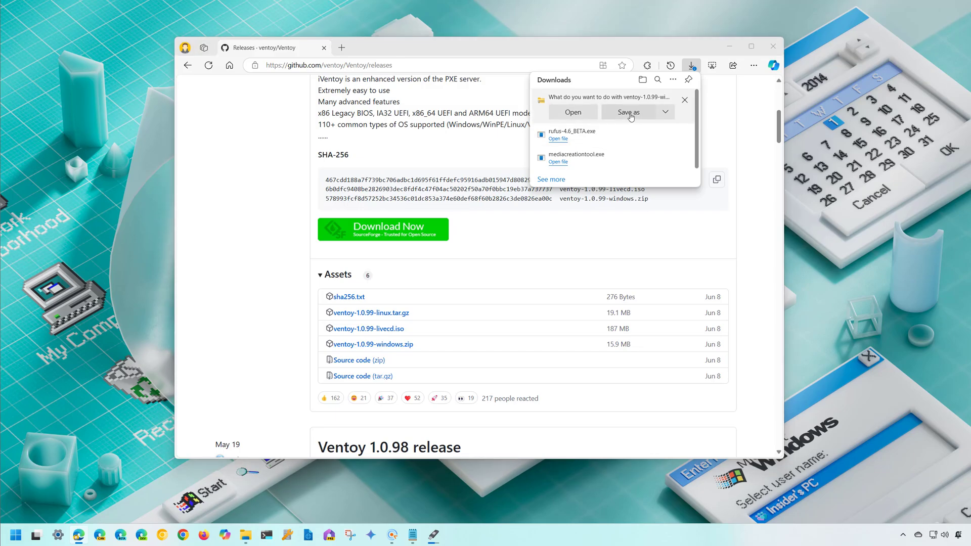
click(475, 282)
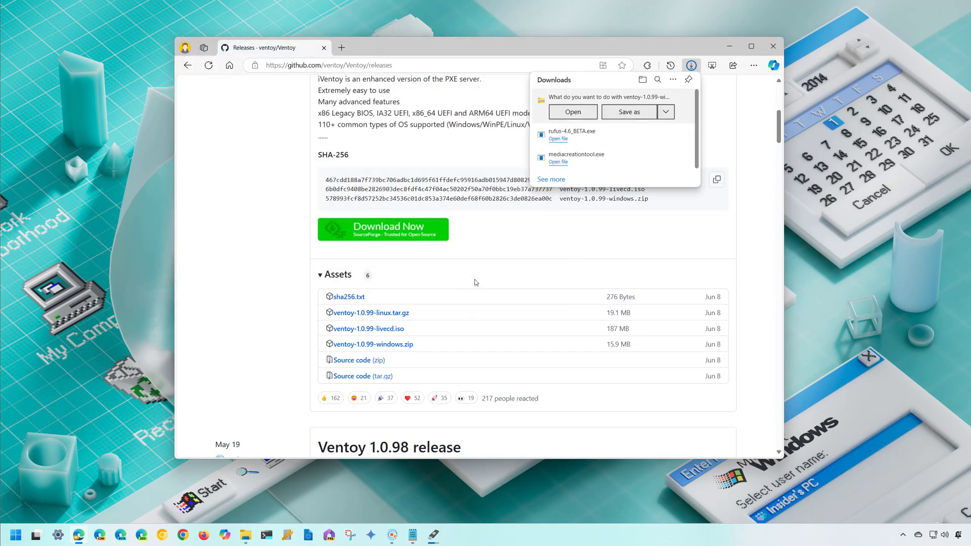
click(660, 100)
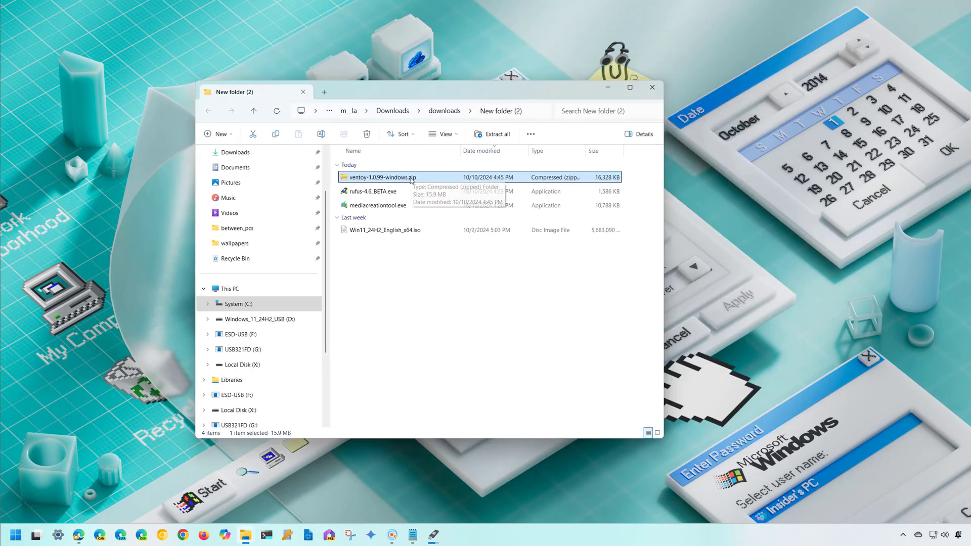
Step: Extract ventoy-1.0.99-windows.zip in File Explorer and open the extracted ventoy-1.0.99 folder
click(491, 135)
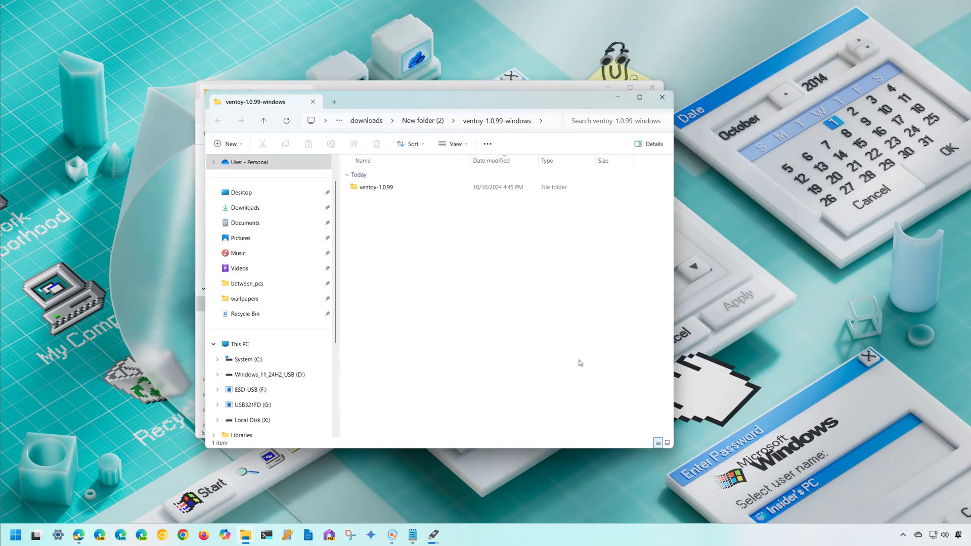
click(381, 191)
double_click(381, 192)
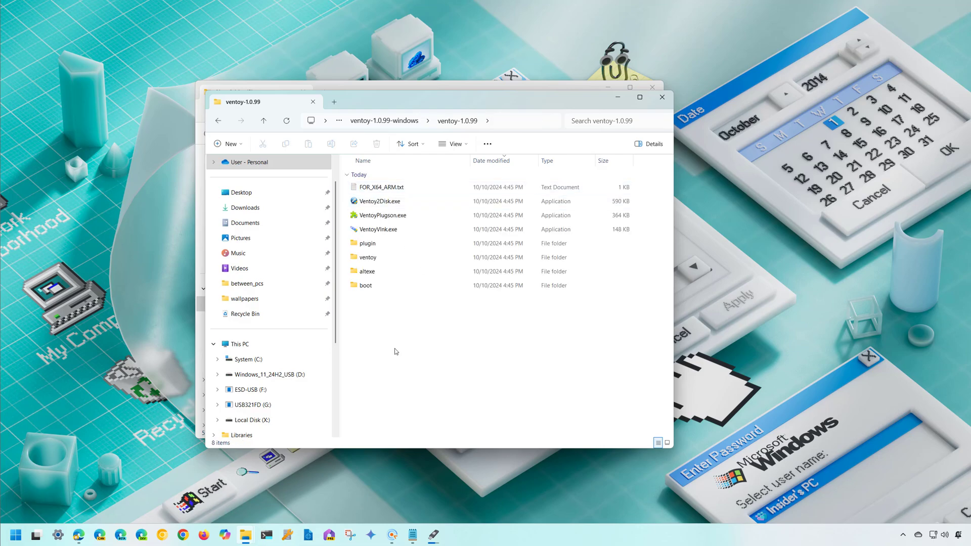
Step: Launch Ventoy2Disk.exe with administrator rights
click(375, 203)
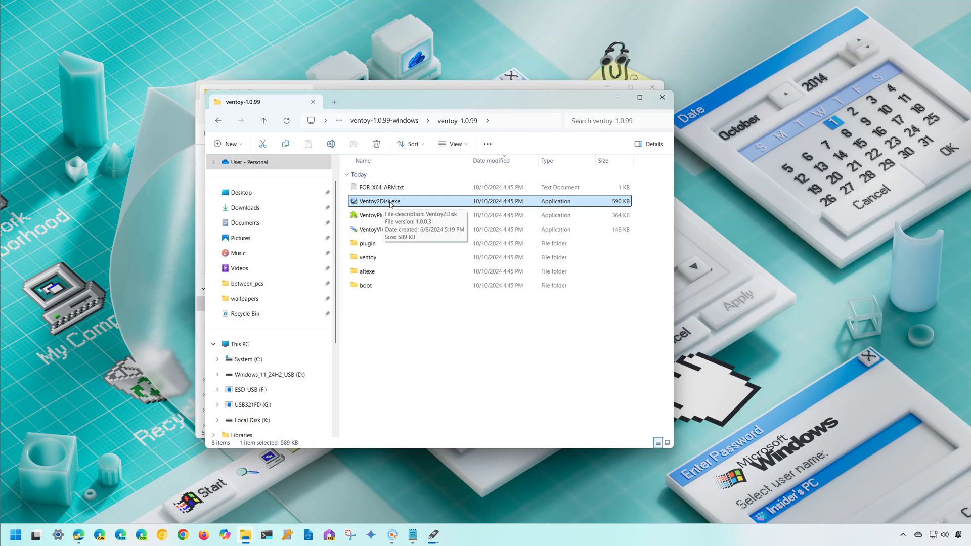
right_click(391, 204)
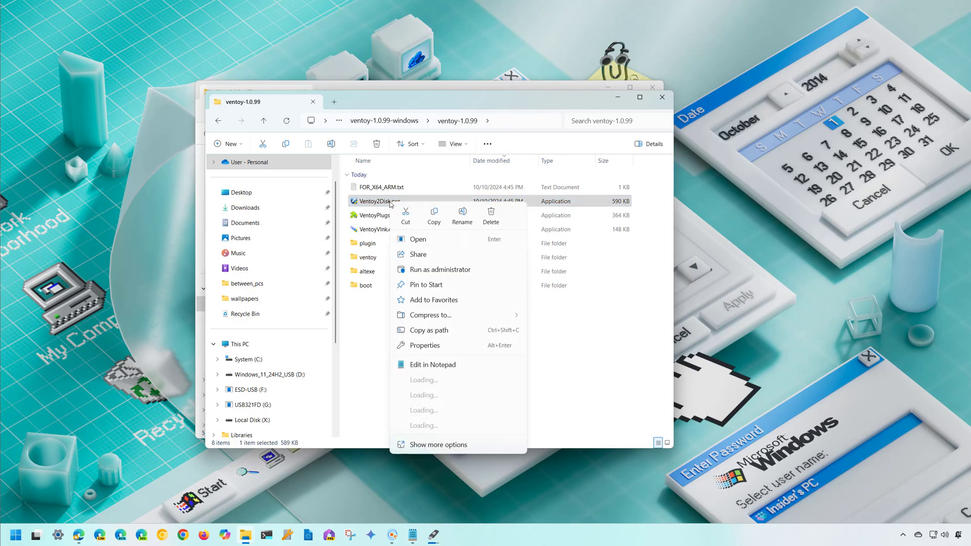
click(425, 271)
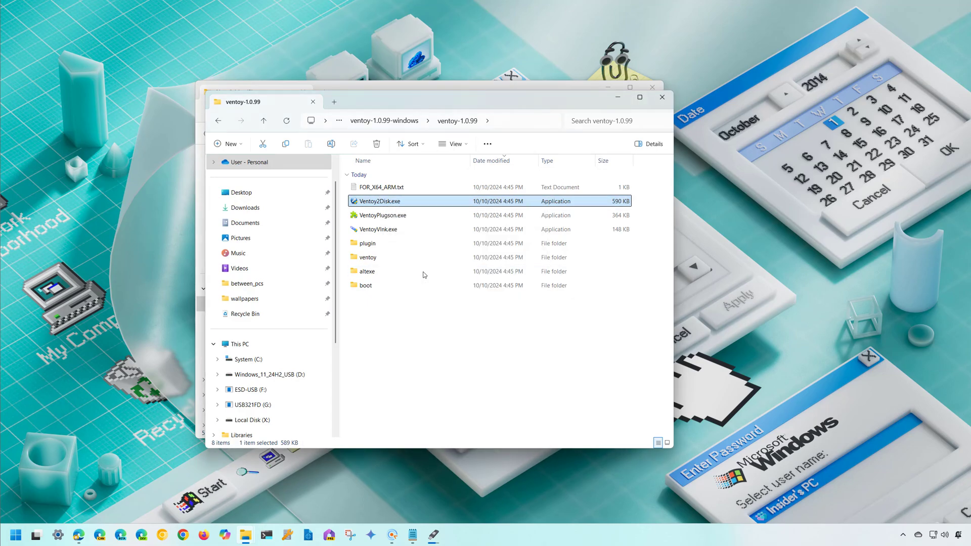
click(446, 350)
Step: Install Ventoy on the F: [16GB] PNY USB 2.0 FD device, approving both format warnings, and close Ventoy2Disk
click(476, 226)
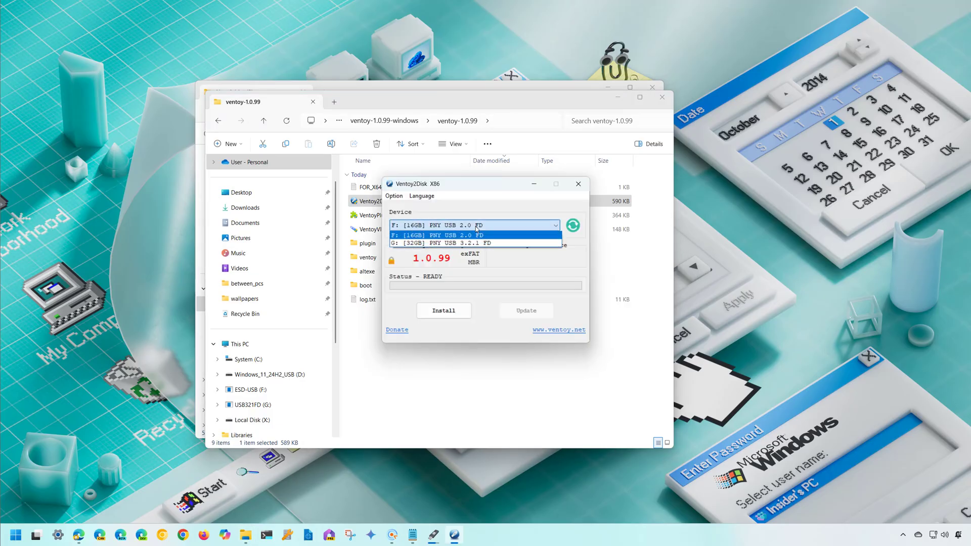
click(476, 229)
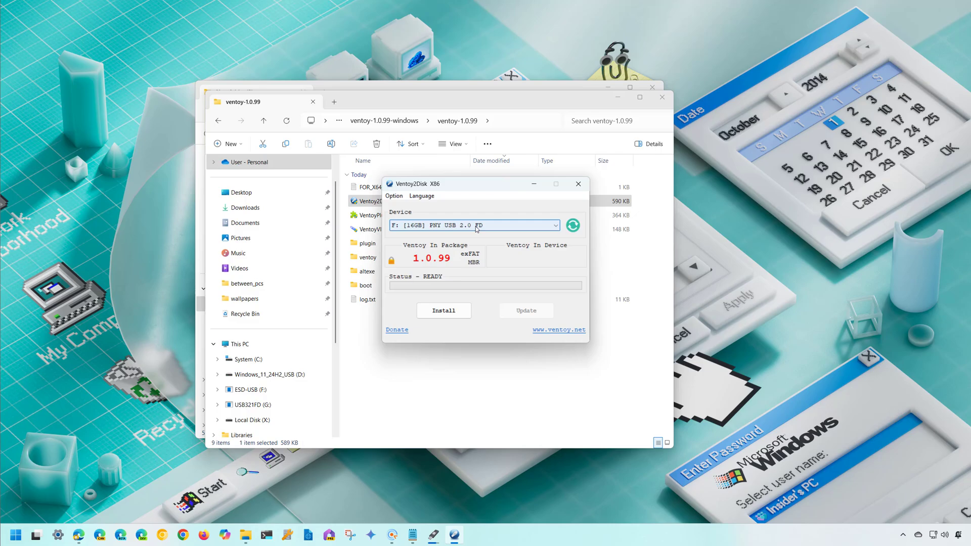
click(451, 313)
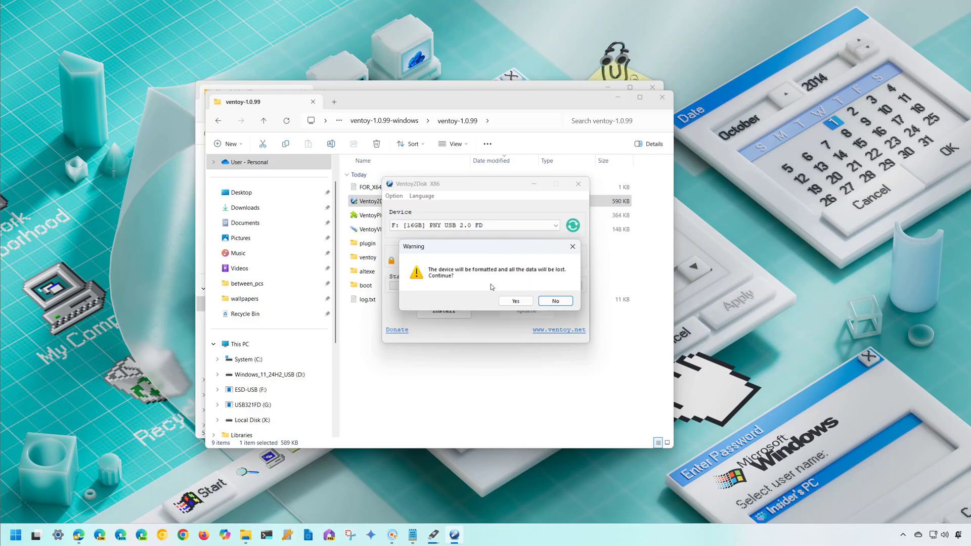
click(515, 303)
click(514, 303)
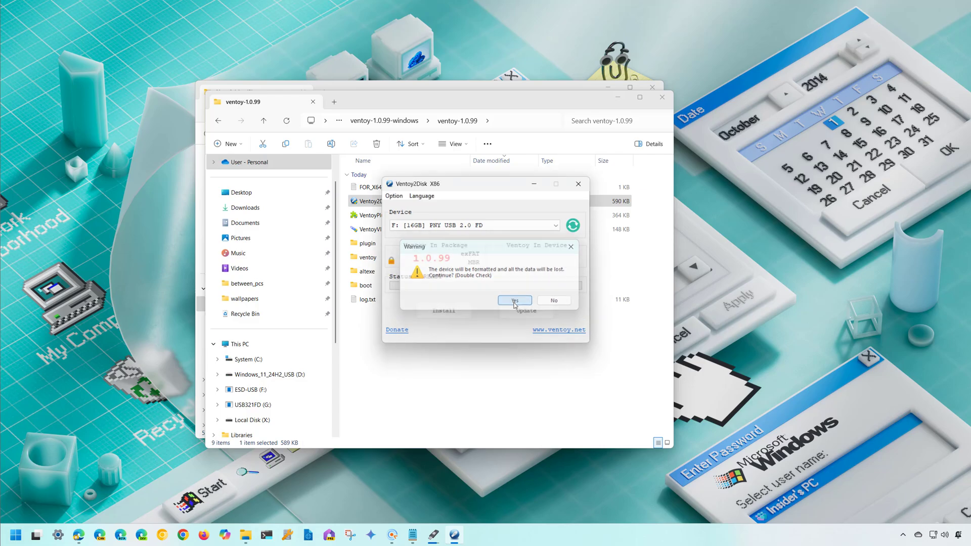
click(556, 302)
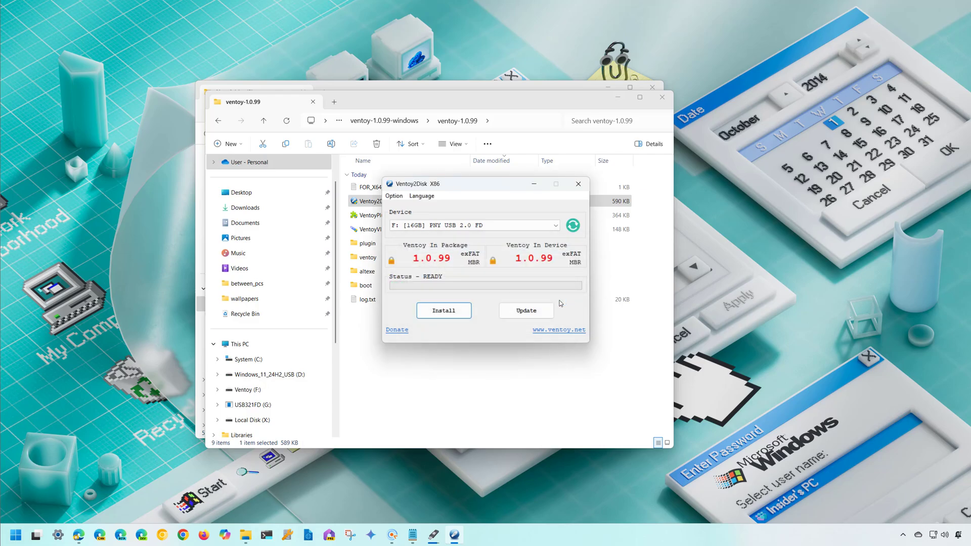
click(578, 183)
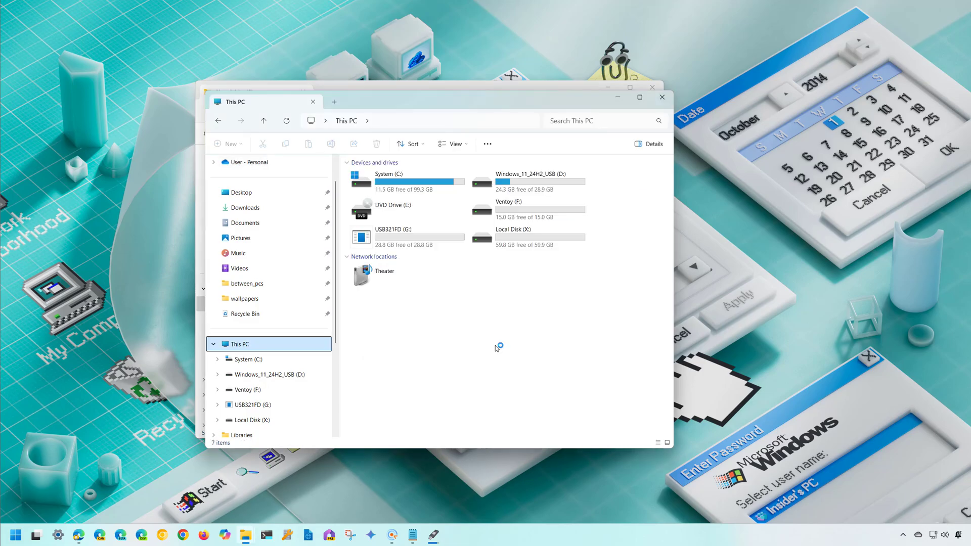
Step: Copy Win11_24H2_English_x64.iso from New folder (2) to the root of the Ventoy (F:) drive
double_click(505, 209)
drag(449, 101, 532, 129)
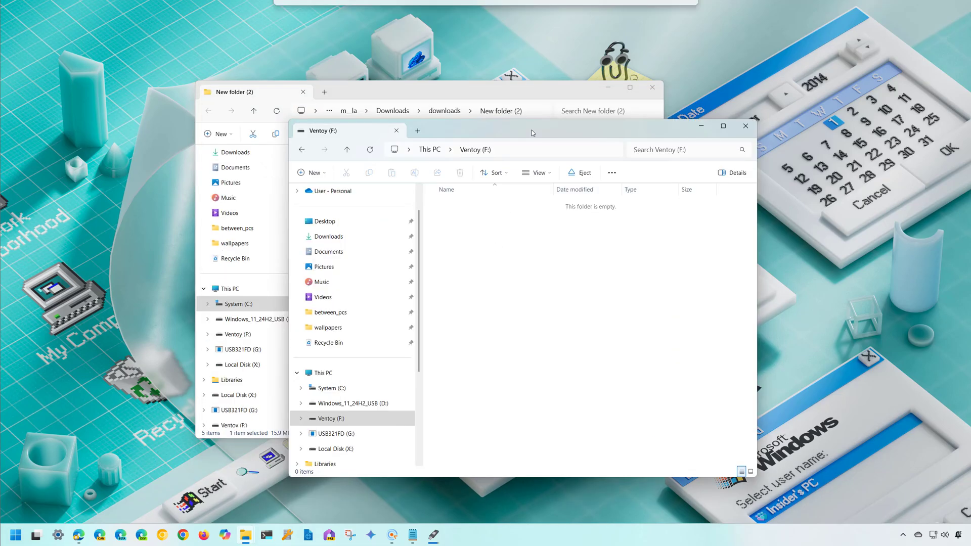
click(442, 92)
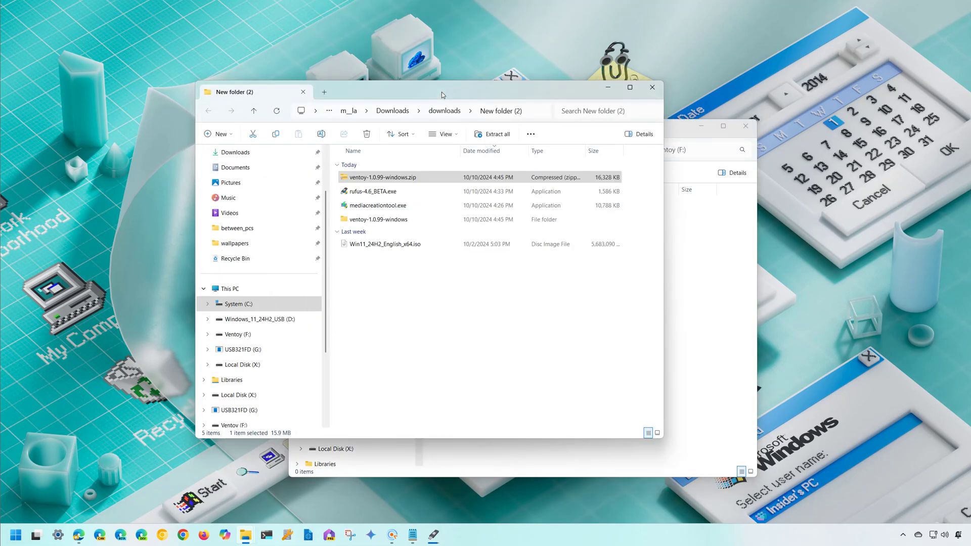
click(390, 245)
right_click(390, 245)
click(445, 256)
click(678, 274)
right_click(479, 259)
click(514, 265)
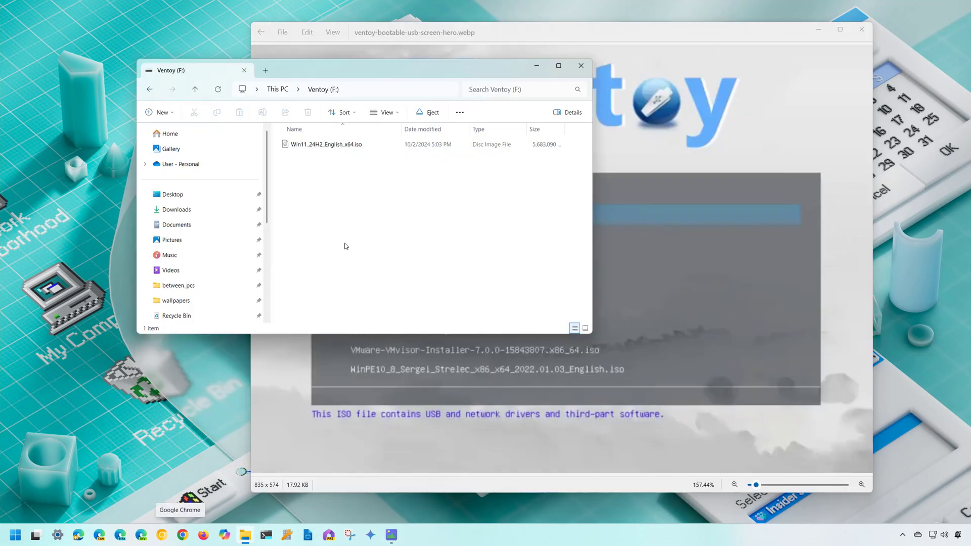
Step: Minimize the Ventoy (F:) window and view the Ventoy boot menu picture ventoy-bootable-usb-screen-hero.webp
click(537, 66)
drag(546, 32, 465, 42)
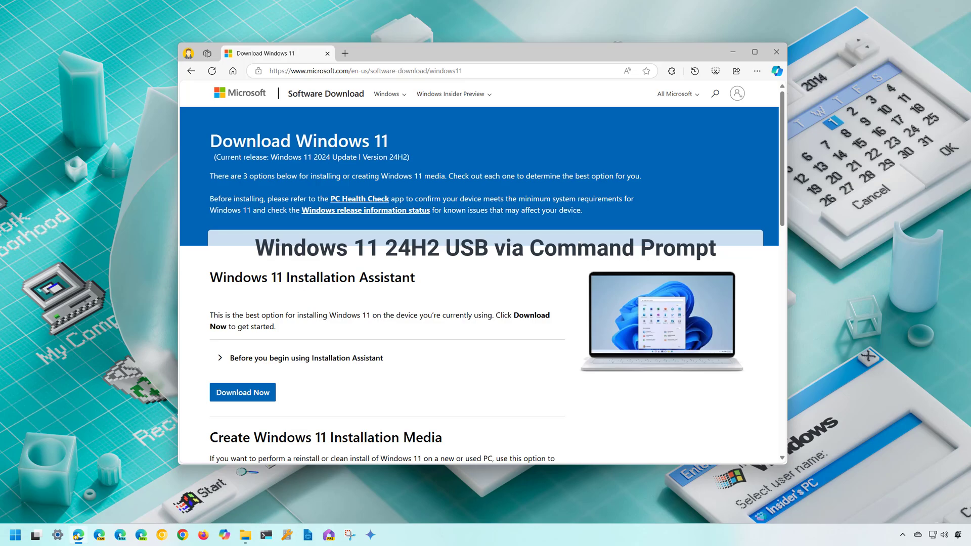
Step: Choose Windows 11 (multi-edition ISO for x64 devices) on Microsoft's Download Windows 11 page, and minimize the browser
scroll(479, 272, down, 3)
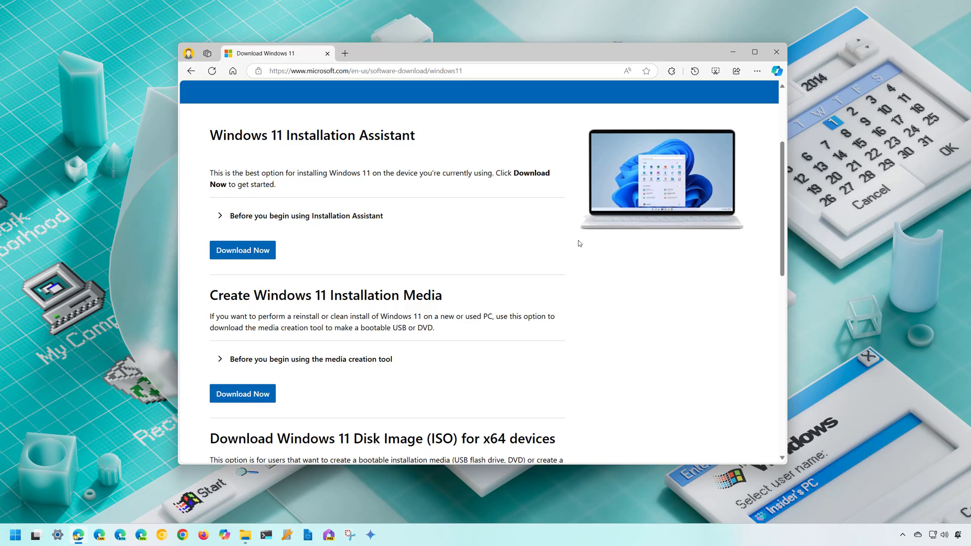
scroll(582, 250, down, 3)
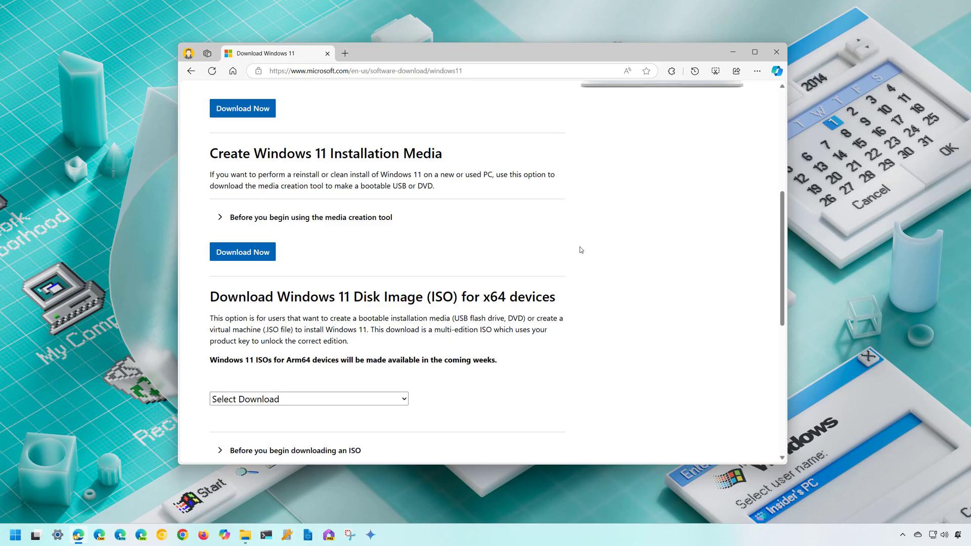
scroll(581, 250, down, 2)
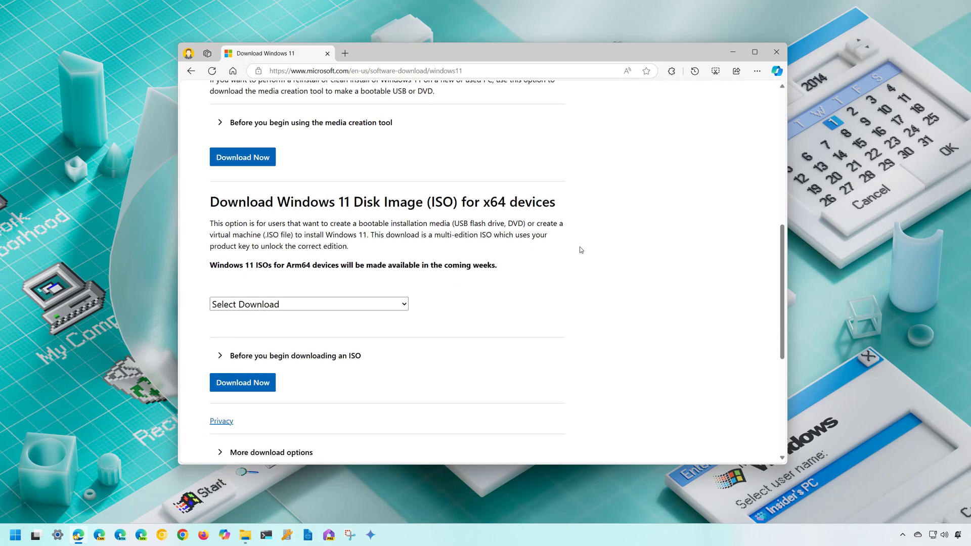
click(342, 304)
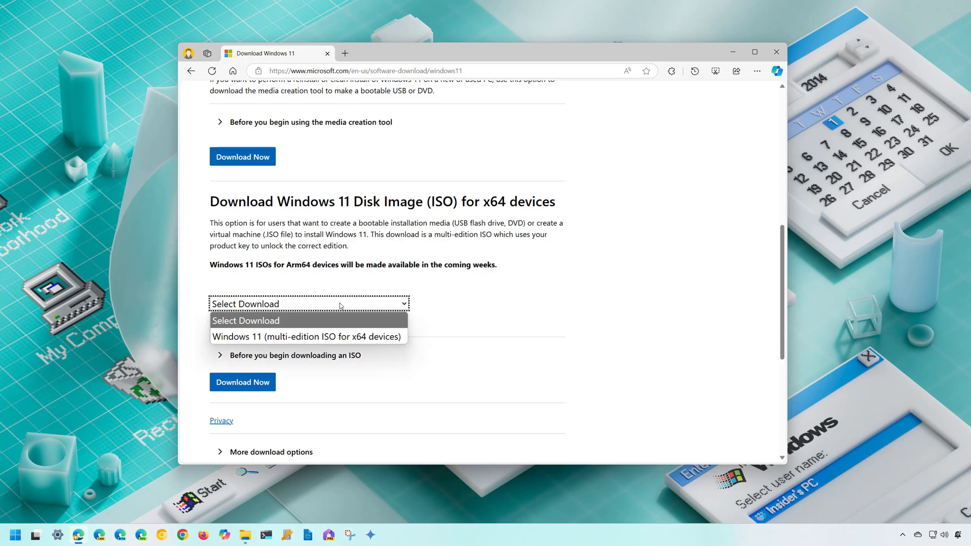
click(252, 333)
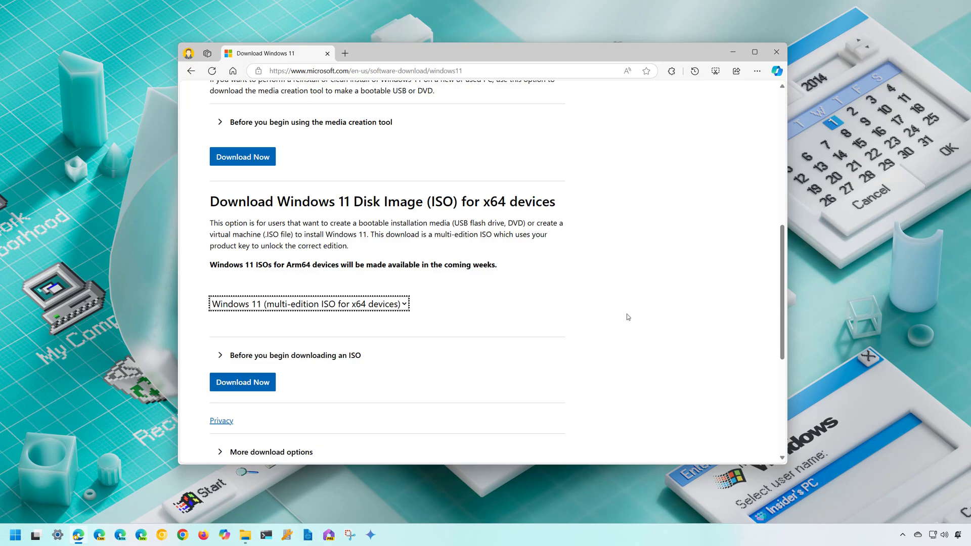
click(732, 52)
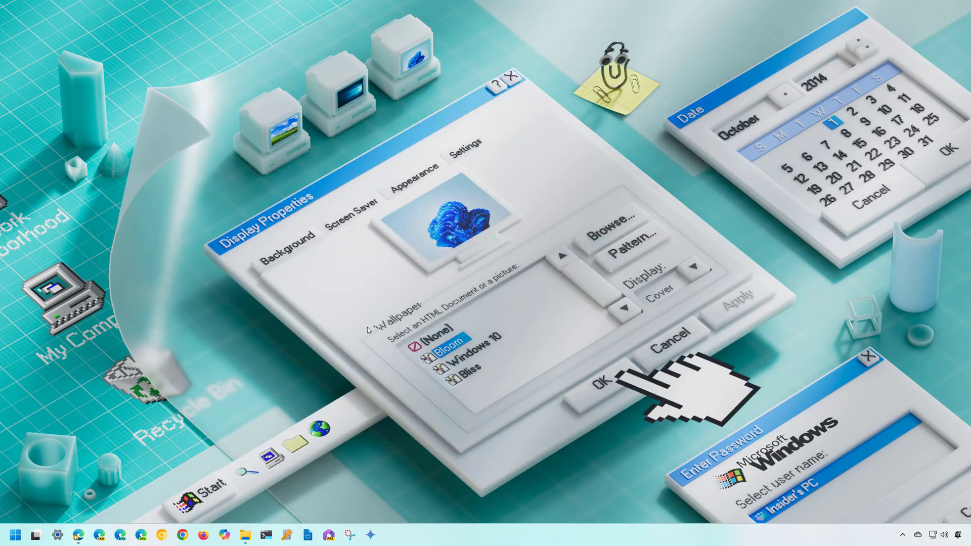
Step: Search the Start menu for Terminal using "ter"
key(super)
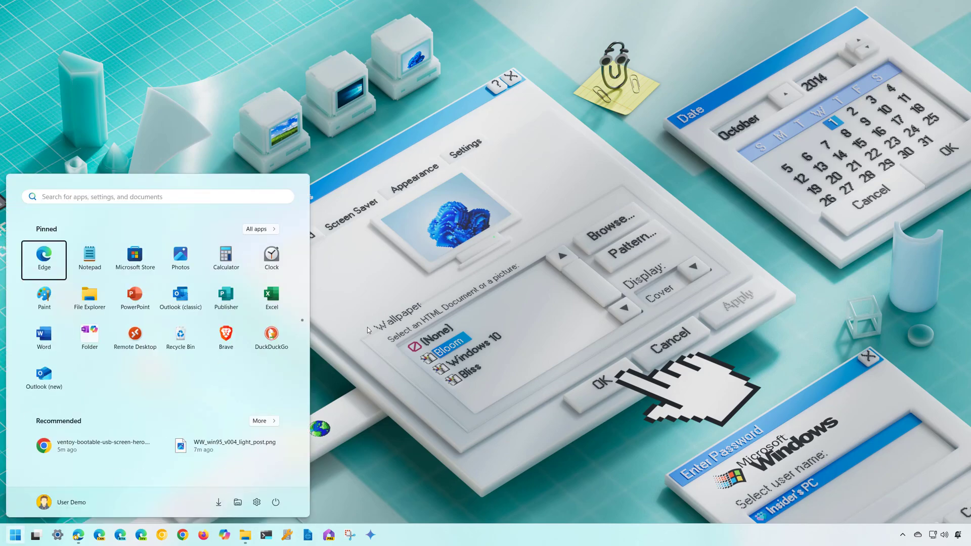
text(ter)
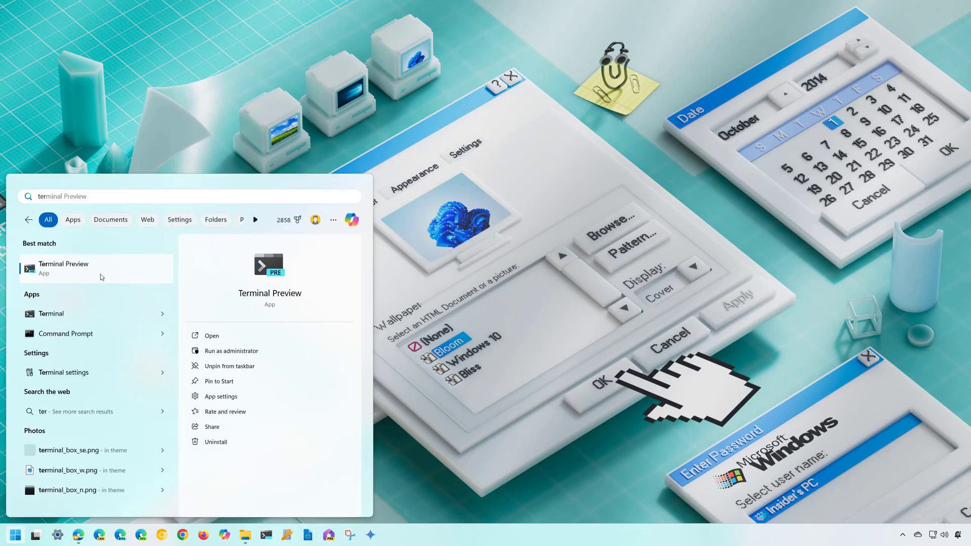
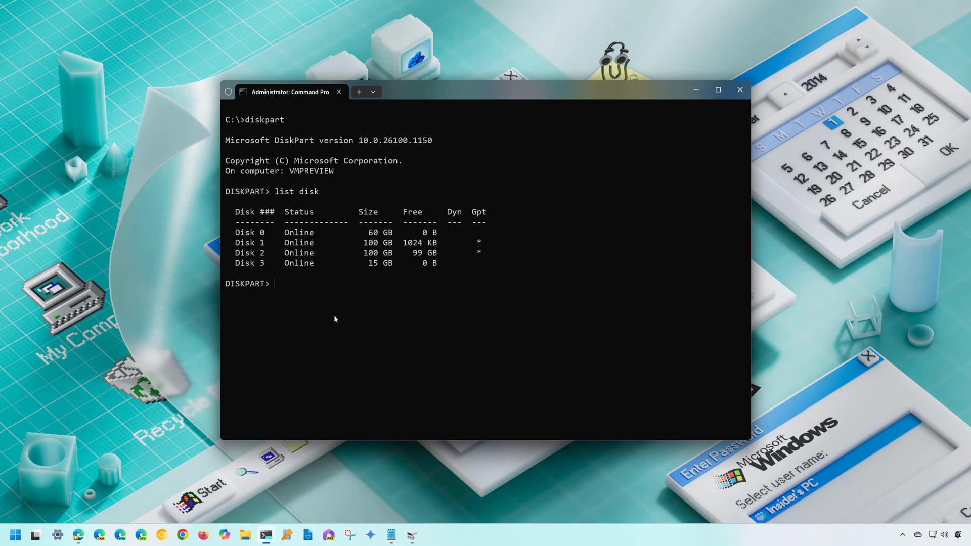
Step: In DiskPart, select disk 3 and erase it with the clean command
text(select disk 3)
key(Return)
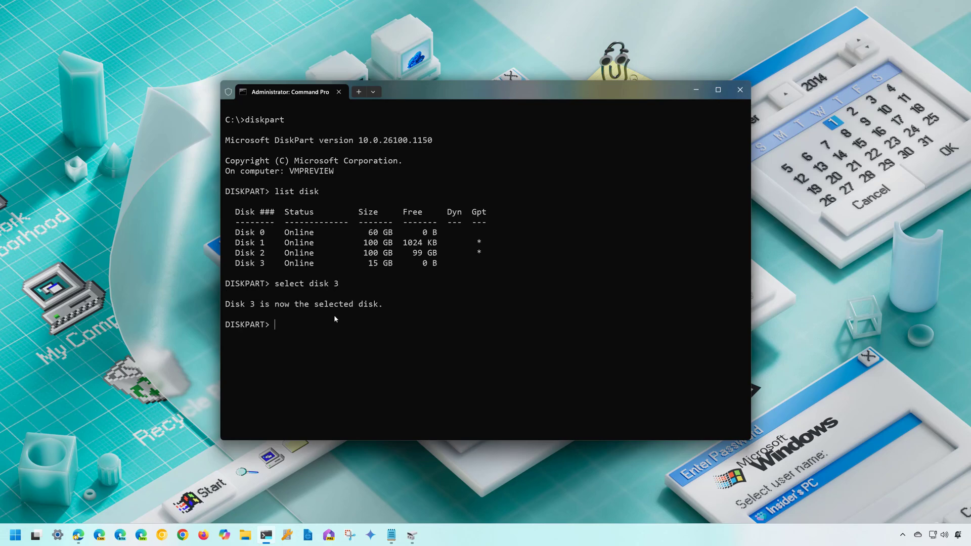
text(clean)
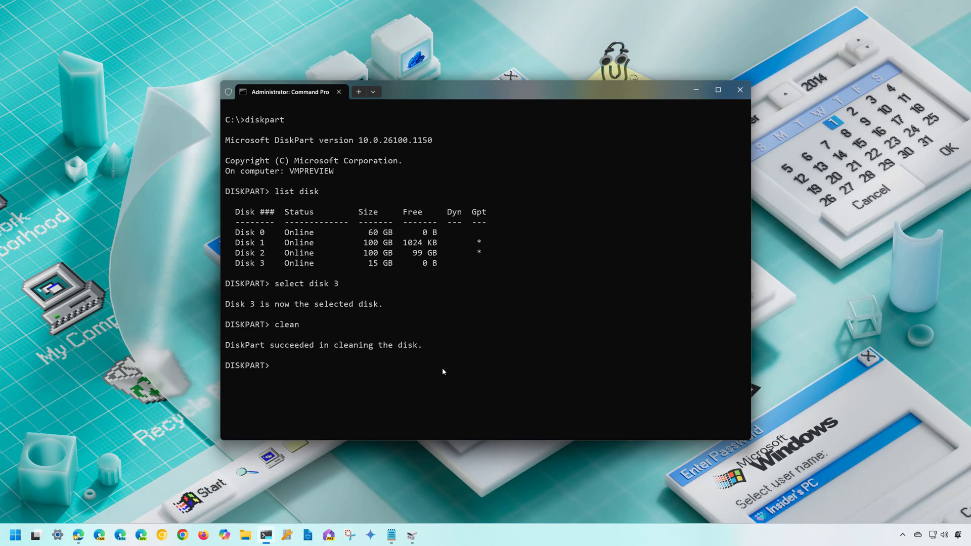
Step: Create a primary partition on disk 3 and select partition 1
text(create partition primary)
key(Return)
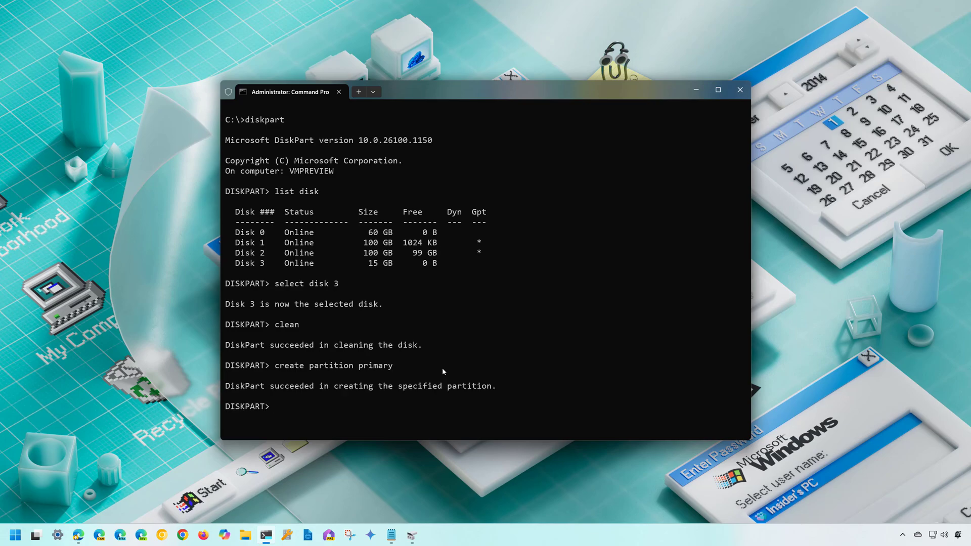
text(select partition 1)
key(Return)
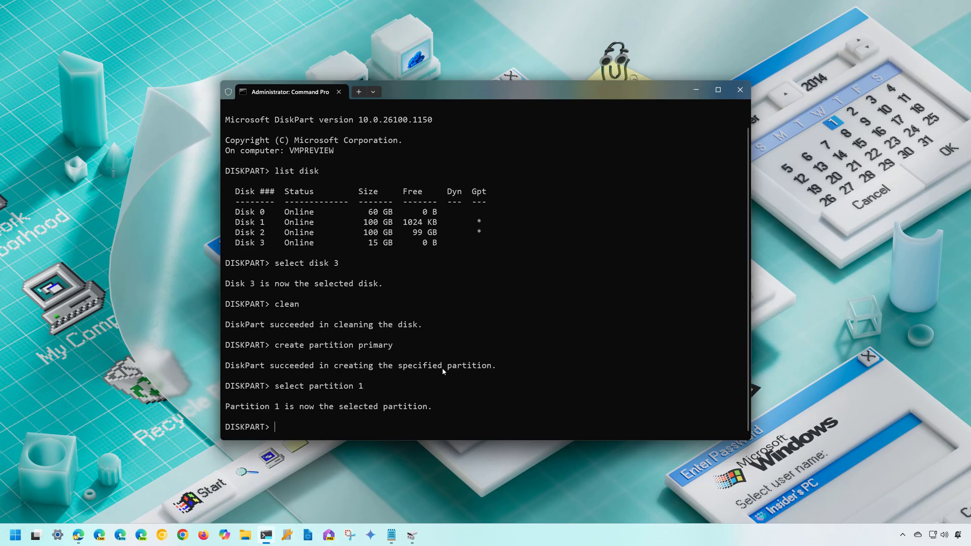
Step: Quick-format the selected partition as NTFS, assign it drive letter H, and exit DiskPart
text(format fs=ntfs quick)
key(Return)
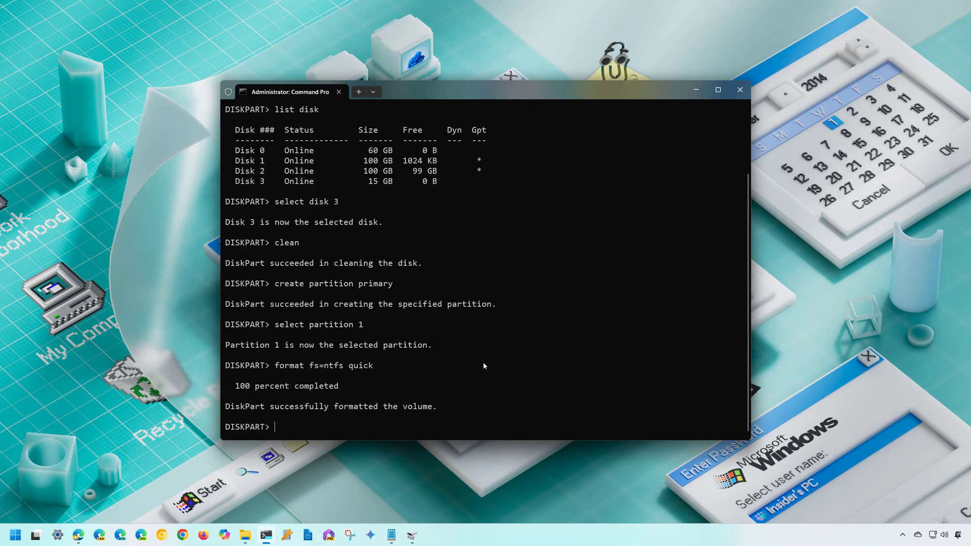
text(sssign letter=H)
key(Return)
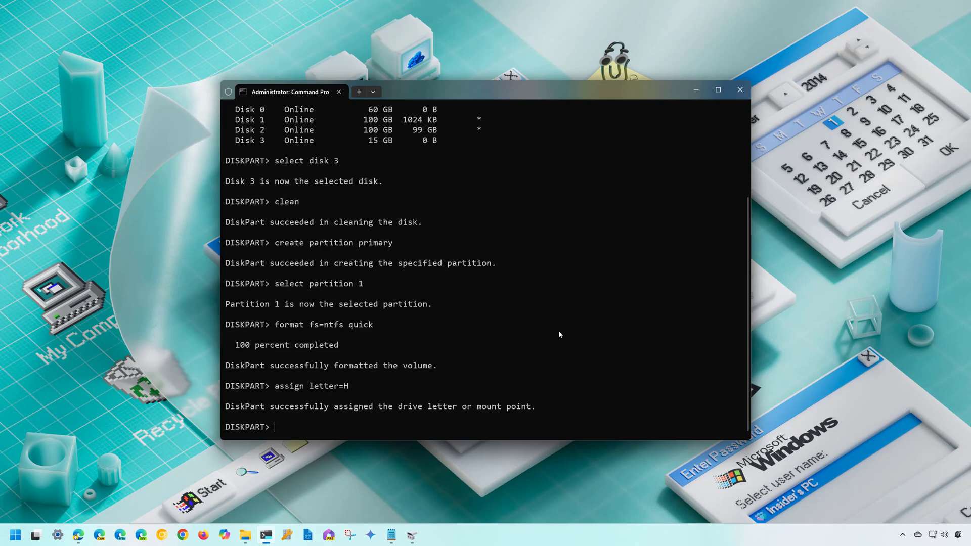
text(exit)
key(Return)
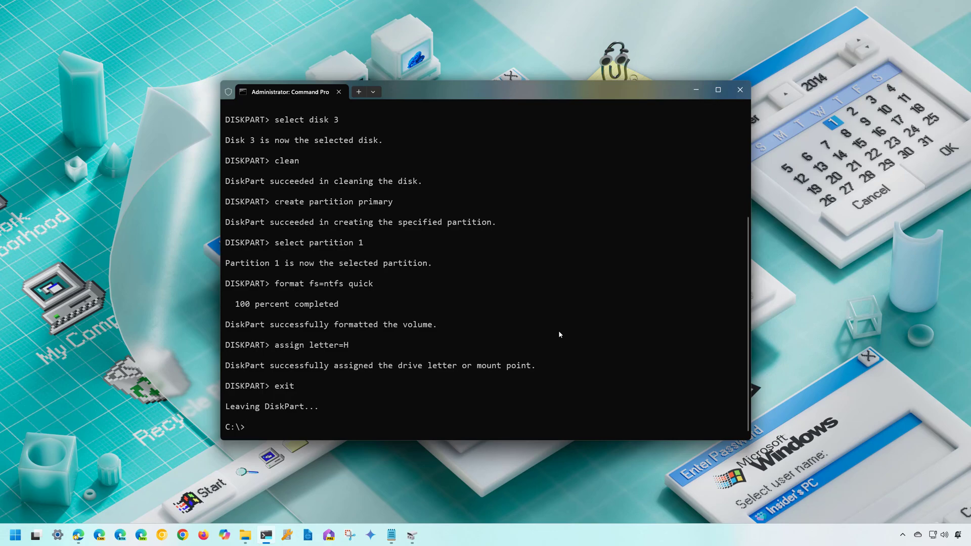
Step: Mount Win11_24H2_English_x64.iso from the user's Downloads folder with the PowerShell mount-diskimage command and its -imagepath option
text(powershell mount-diskimage -)
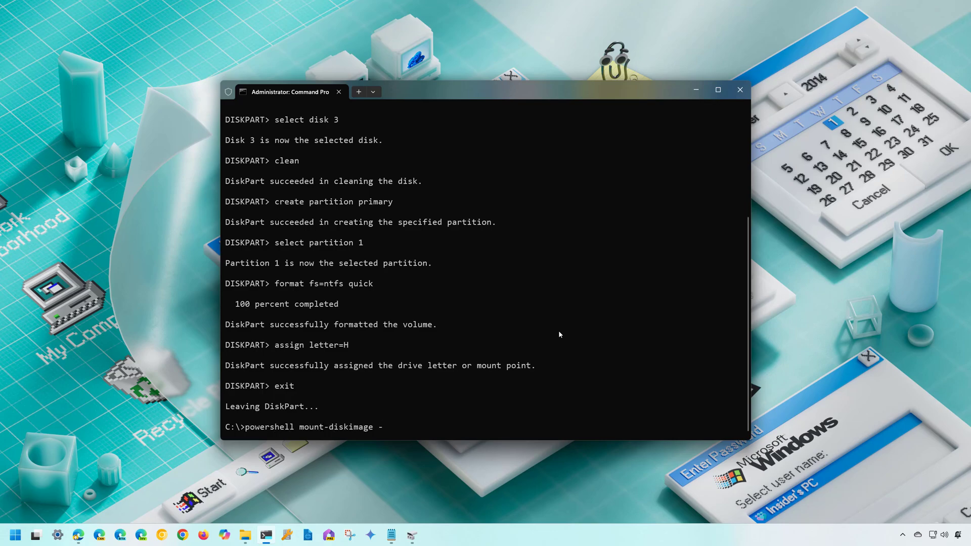
text(imagepath)
text(C:\users\m__la\down)
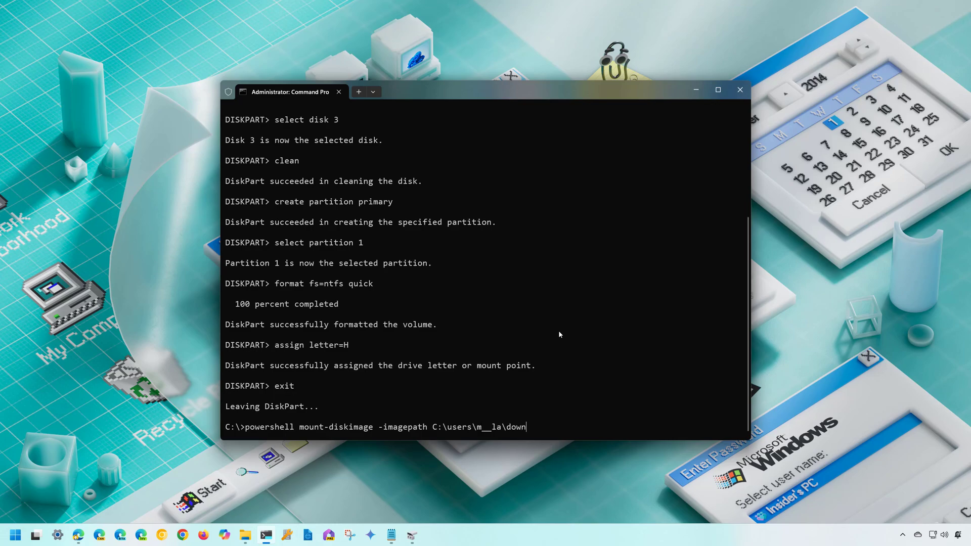
text(loads\win11)
key(Tab)
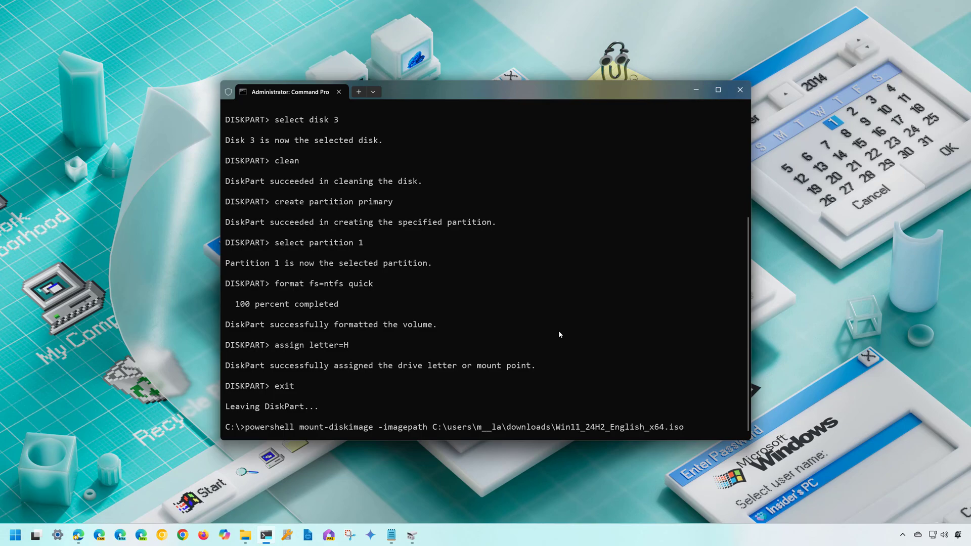
key(Return)
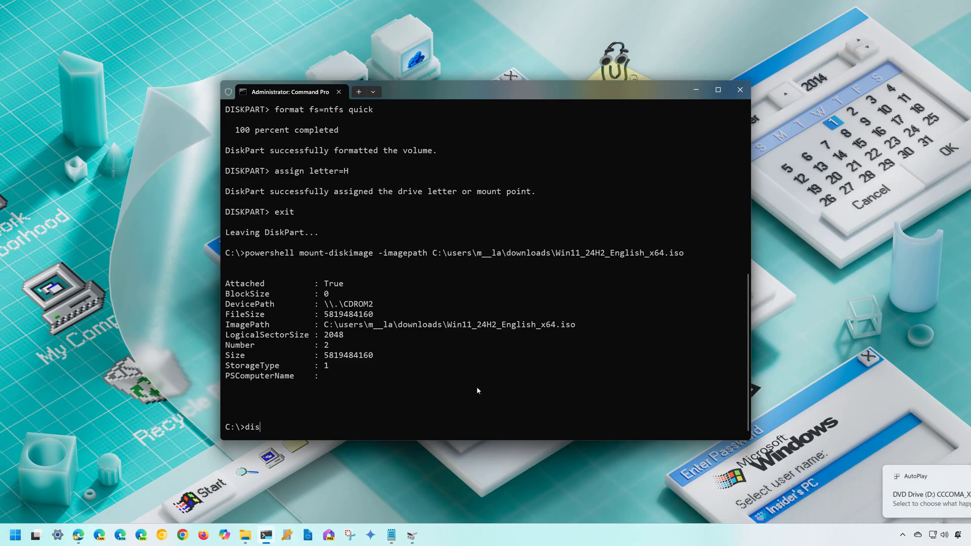
Step: Run DiskPart, list the volumes to check the drive letters, and exit DiskPart
text(diskpart)
key(Return)
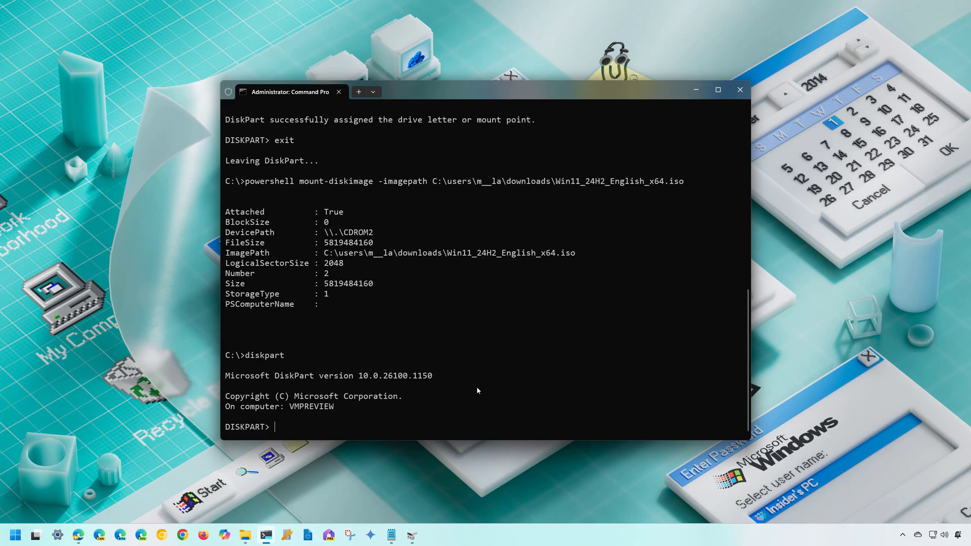
text(lisk volume)
key(Return)
text(dis)
key(BackSpace)
key(BackSpace)
key(BackSpace)
text(l)
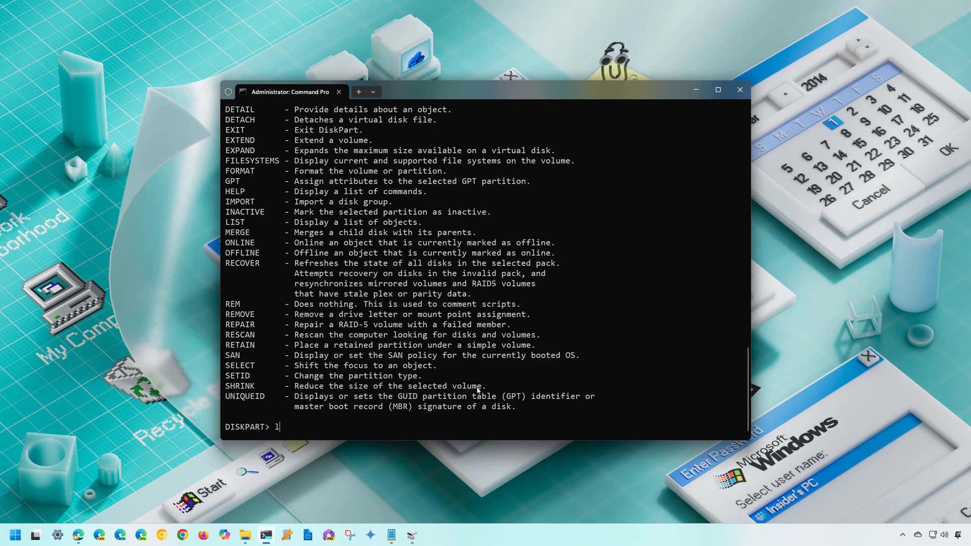
text(ist volume)
key(Return)
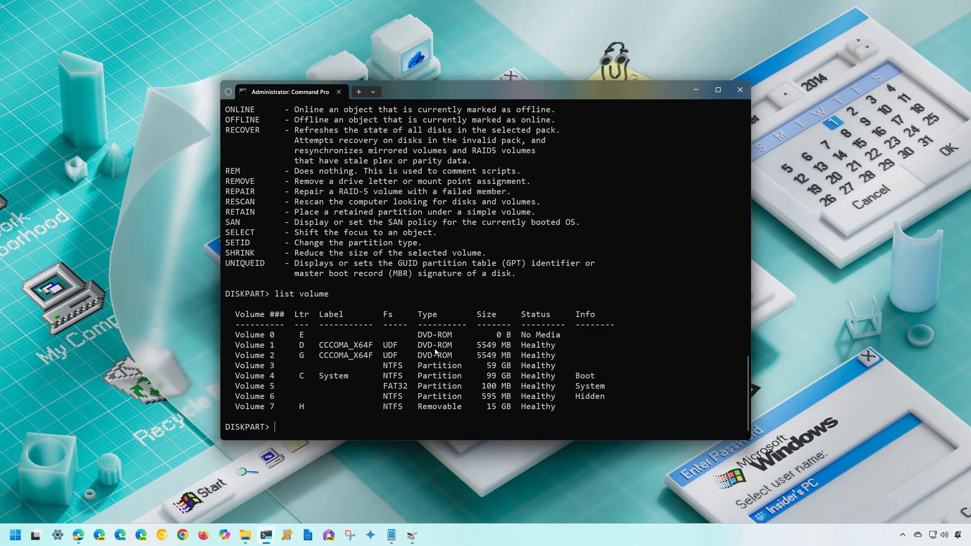
text(exit)
key(Escape)
text(exit)
key(Return)
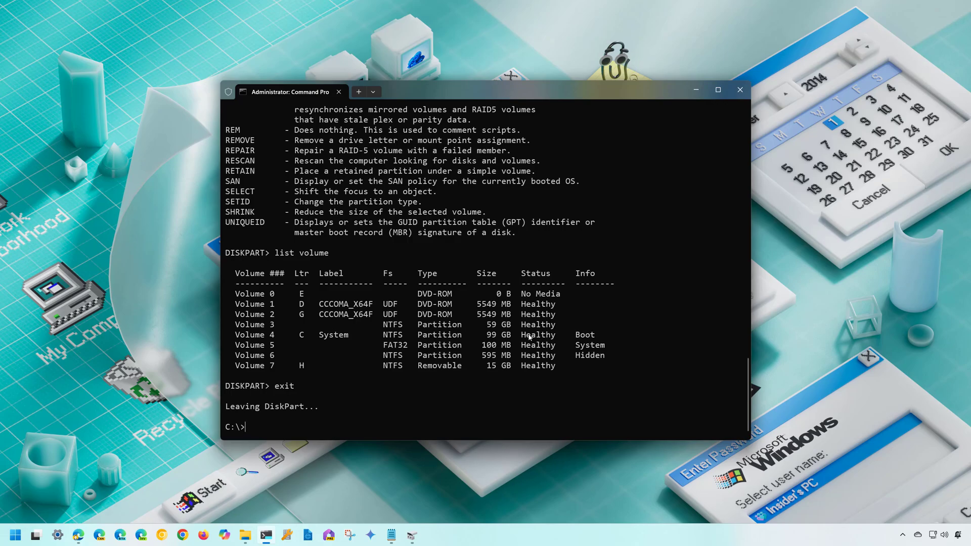
Step: Switch the command line to the mounted D: drive and enter its boot folder
text(cd)
key(BackSpace)
key(BackSpace)
text(d)
key(BackSpace)
text(D:)
key(Return)
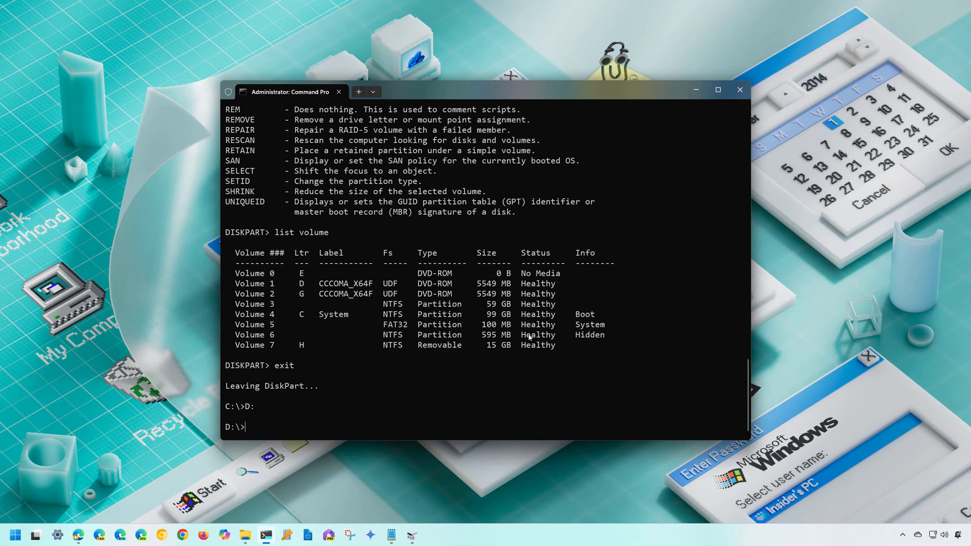
text(cd boot)
key(Return)
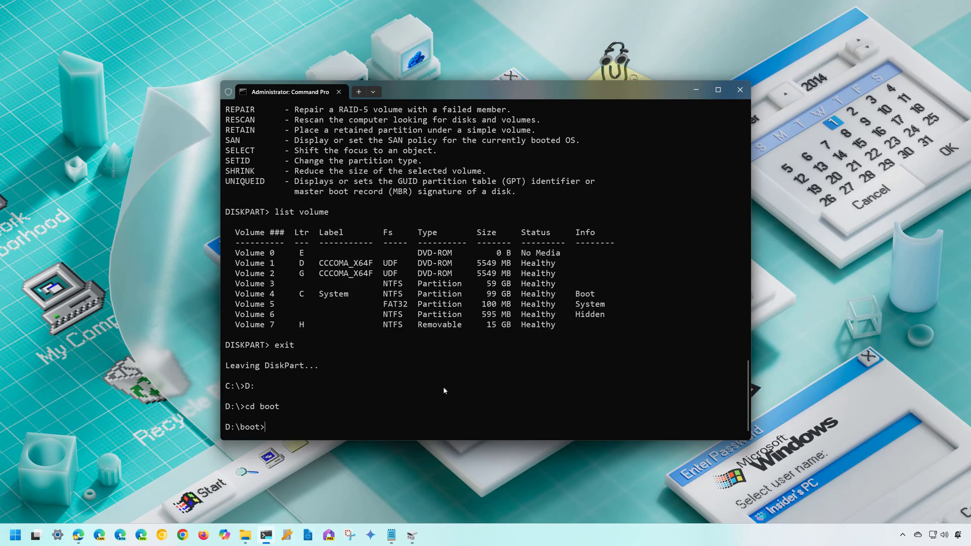
Step: Try to update the boot code on drive F: with bootsect /nt60
text(bootsect /nt60 X:)
key(BackSpace)
key(BackSpace)
text(F:)
key(Return)
Step: Run bootsect /nt60 for drive H: to update its boot code
key(Up)
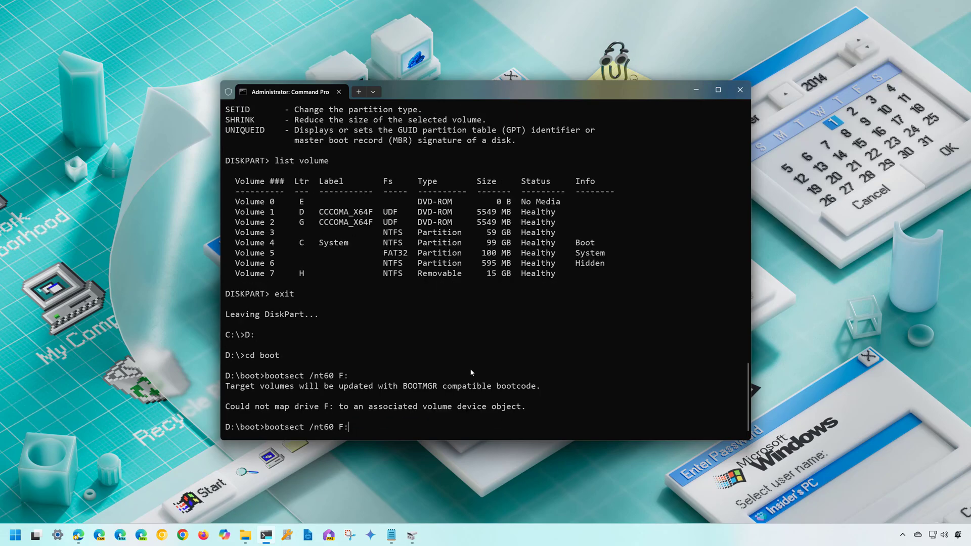
key(Left)
key(BackSpace)
text(H)
key(Return)
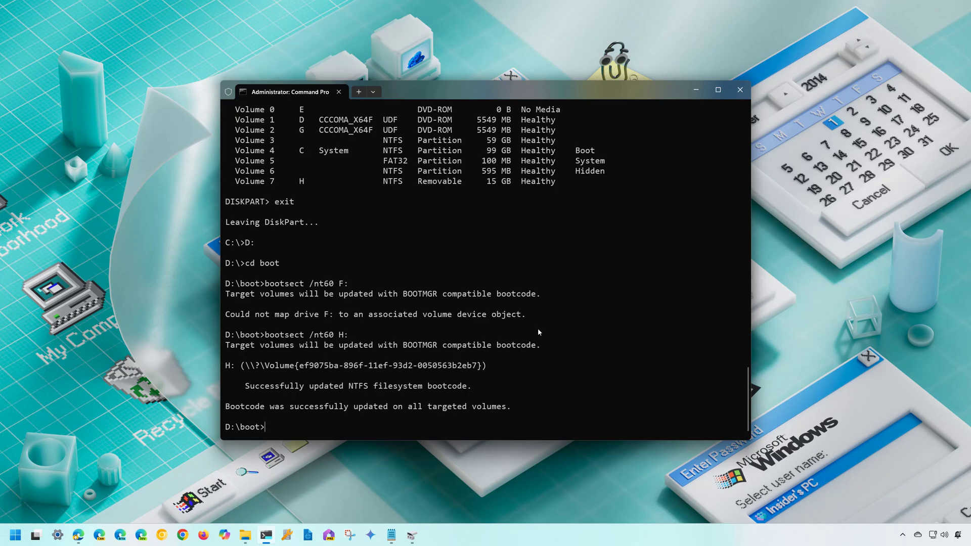
Step: Return to the D: root, copy all its files to H: using xcopy with /E /F /H, and close the command window
text(cd..)
key(Return)
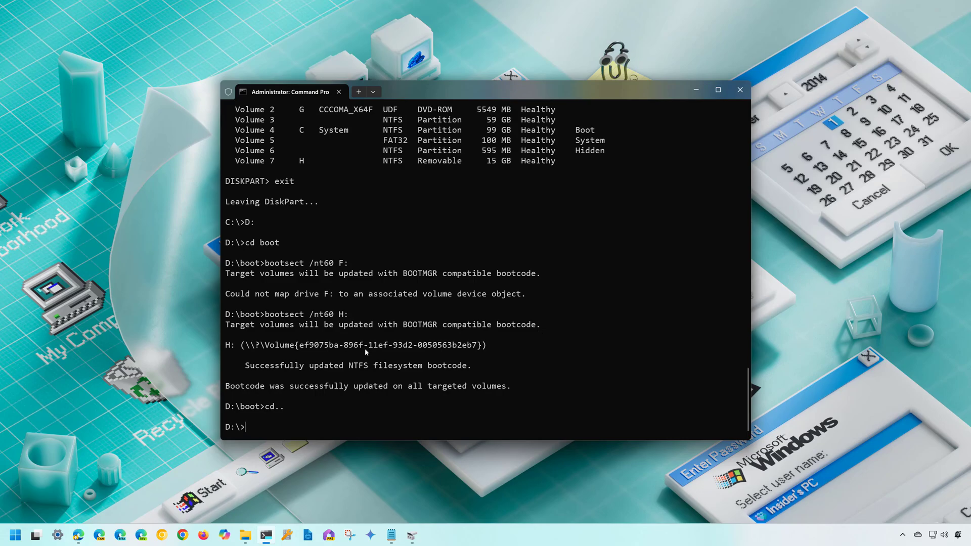
text(xcopy E:*.* X: /E /F /H)
key(BackSpace)
text(D)
key(Right)
key(Right)
key(Right)
key(Right)
key(Right)
key(Right)
key(BackSpace)
text(H)
key(Return)
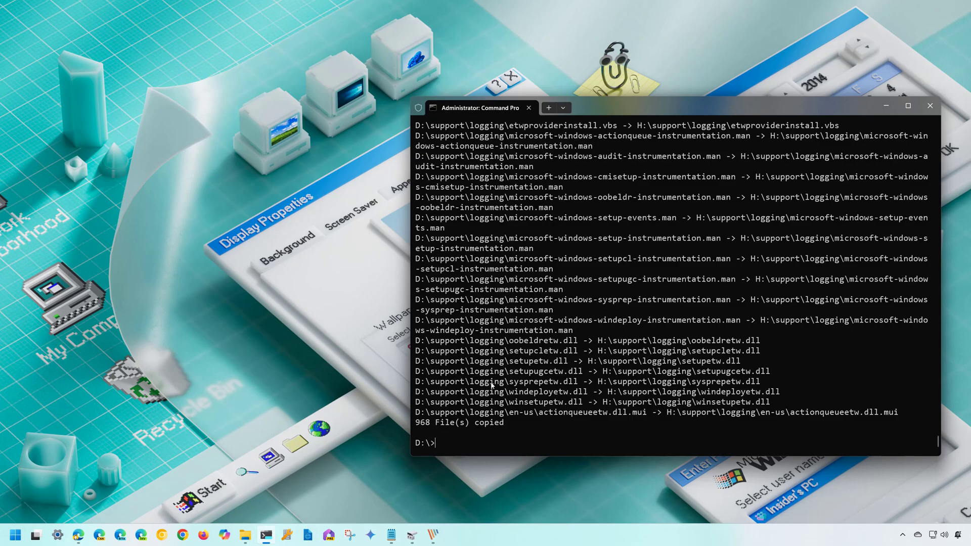
click(930, 107)
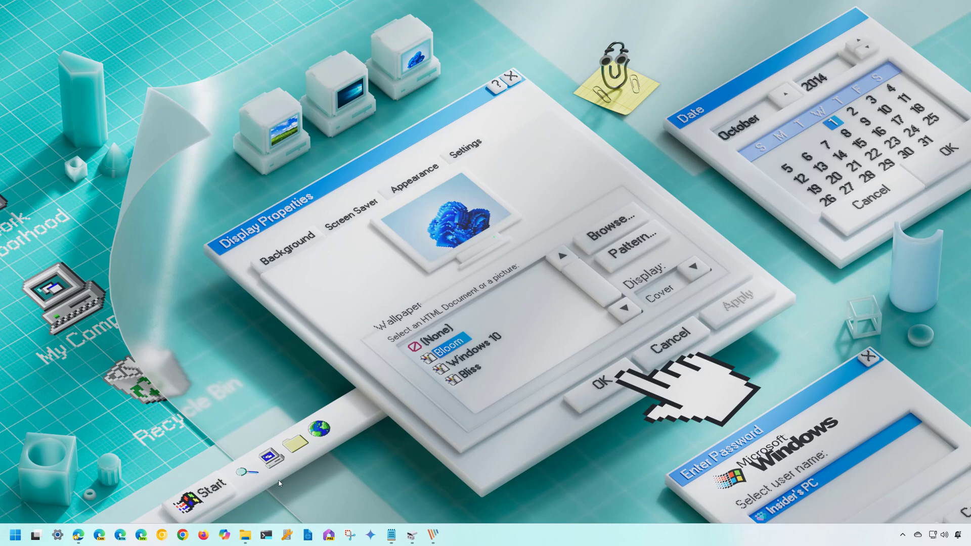